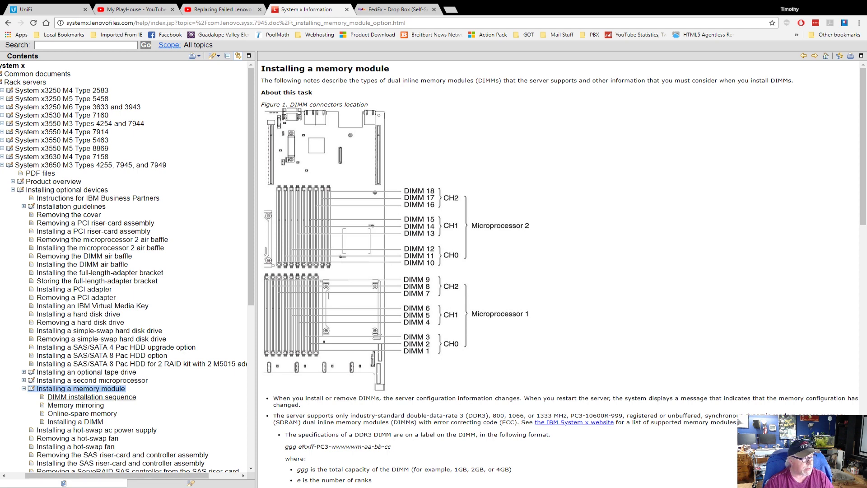
# Read the x3650 M3 DIMM installation sequence, memory mirroring and Installing a DIMM topics
pyautogui.click(90, 397)
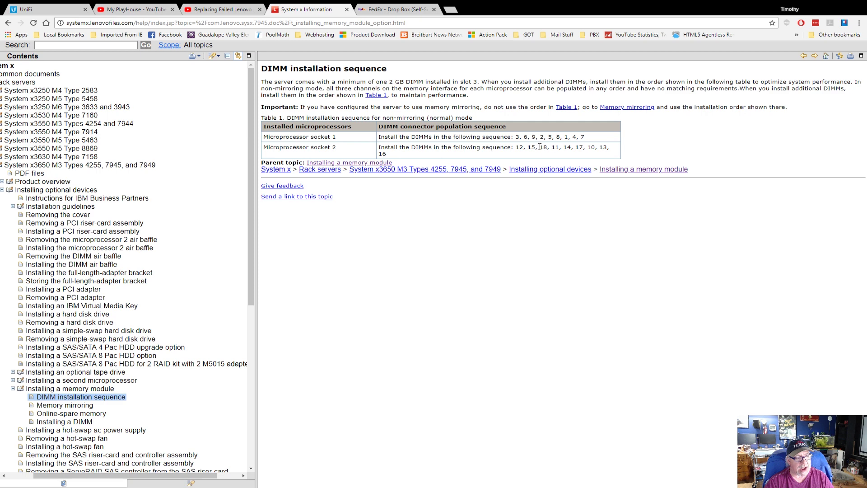
pyautogui.click(68, 406)
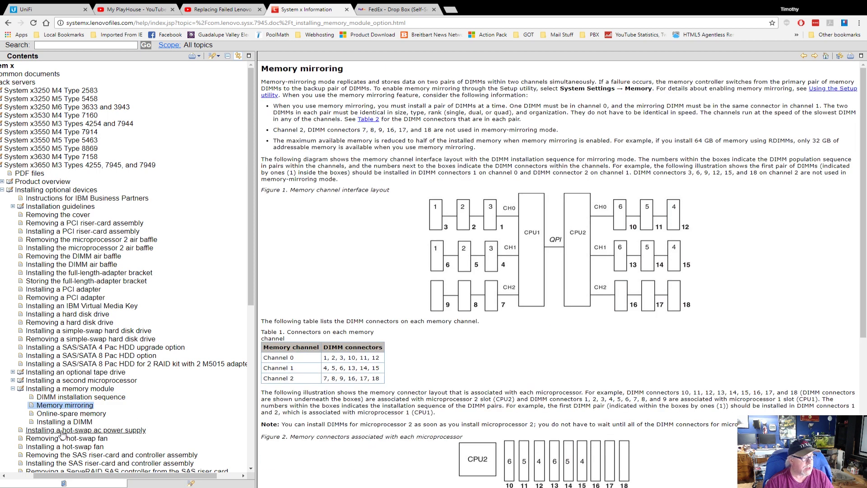
pyautogui.click(70, 422)
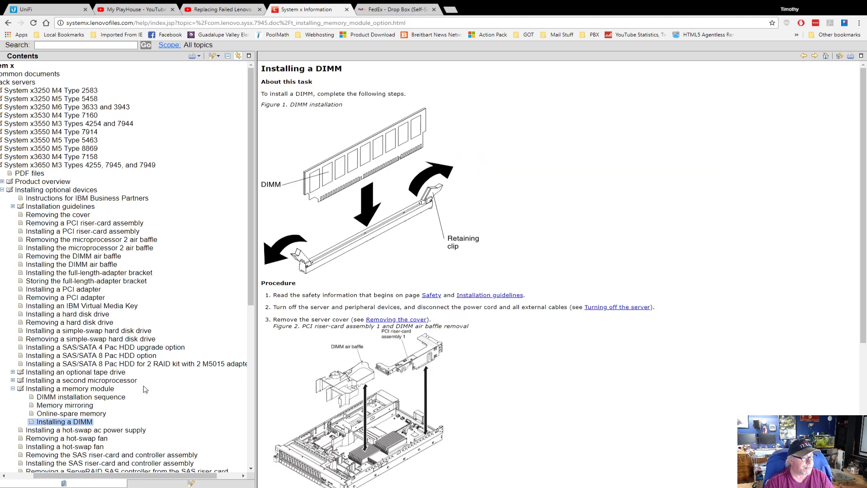
pyautogui.click(106, 397)
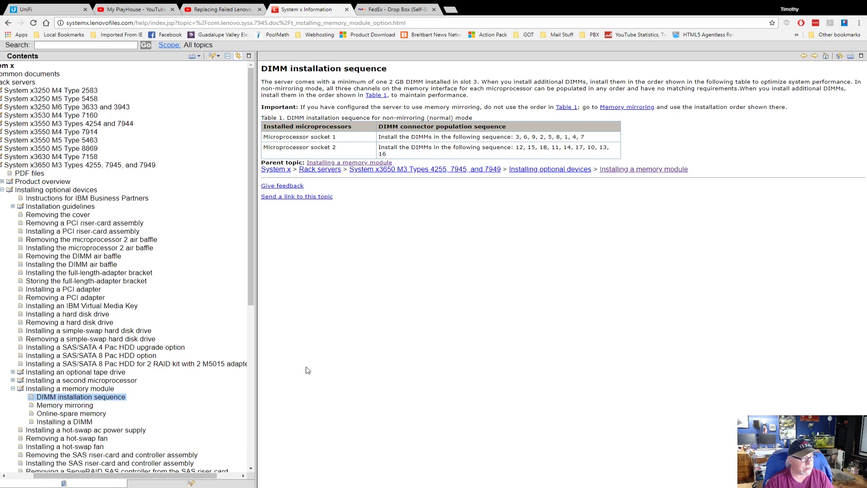
pyautogui.click(74, 406)
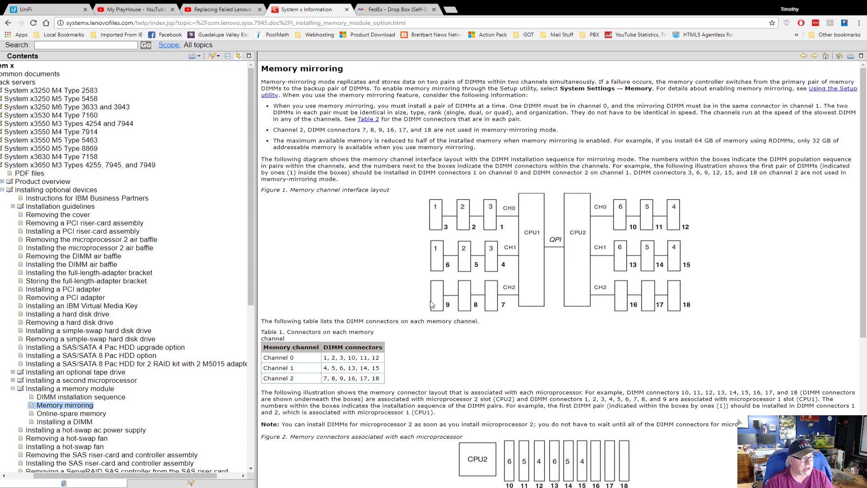
pyautogui.click(9, 23)
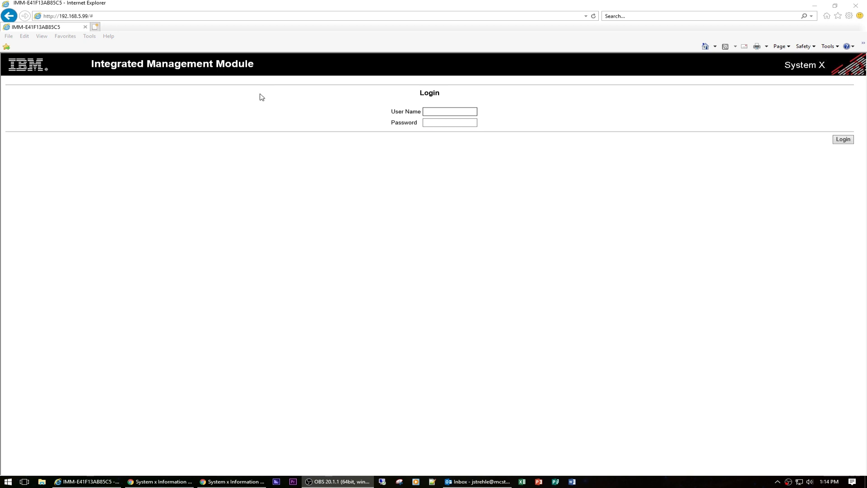
# Log in to the IMM with the user name and password, choosing no session timeout
pyautogui.click(448, 112)
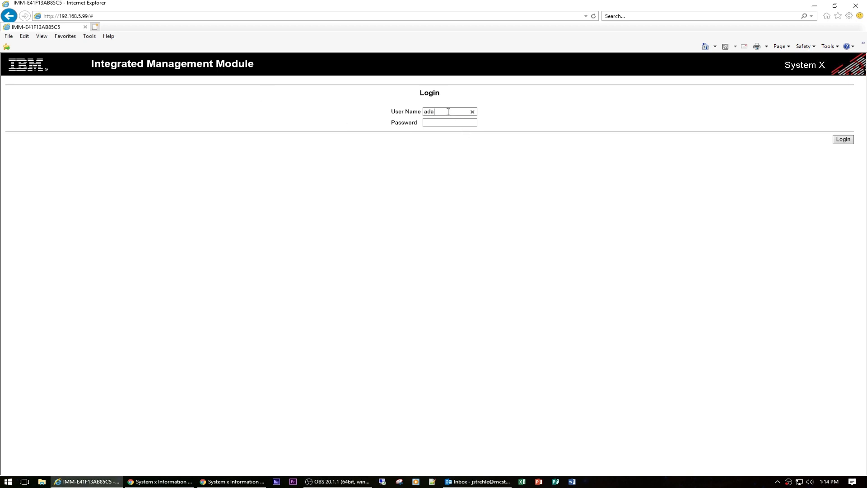
pyautogui.press('Tab')
pyautogui.write('p')
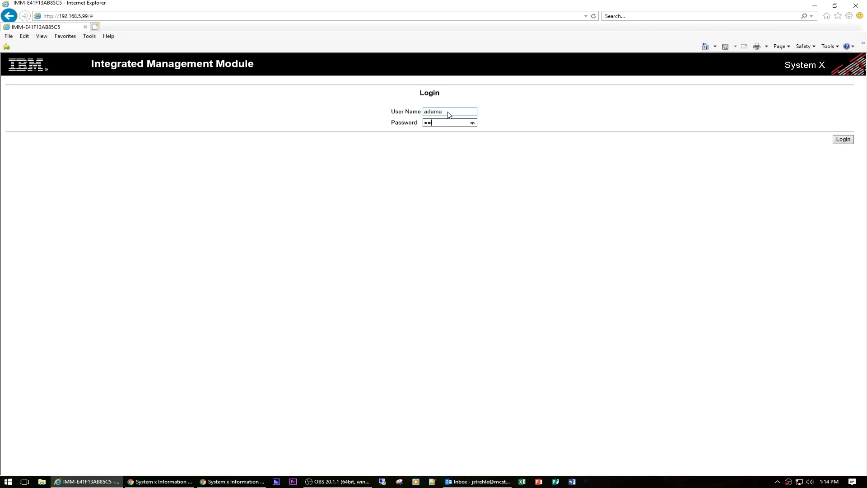
pyautogui.write('assw')
pyautogui.click(853, 140)
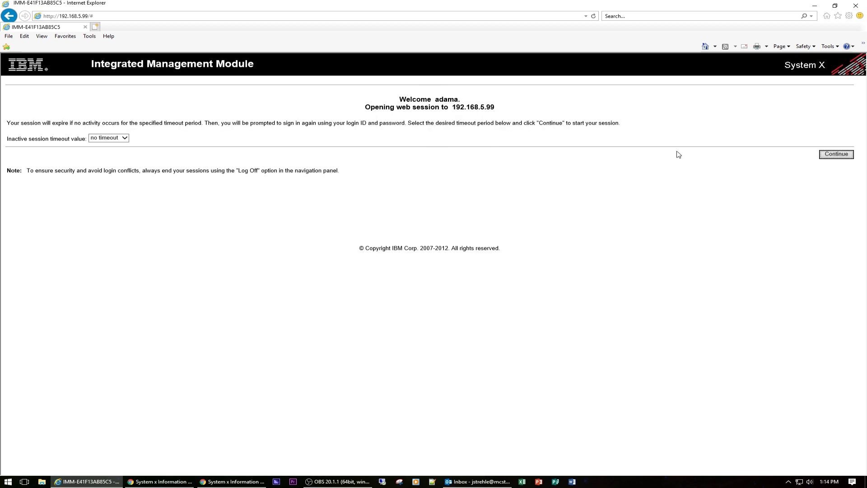
pyautogui.click(829, 156)
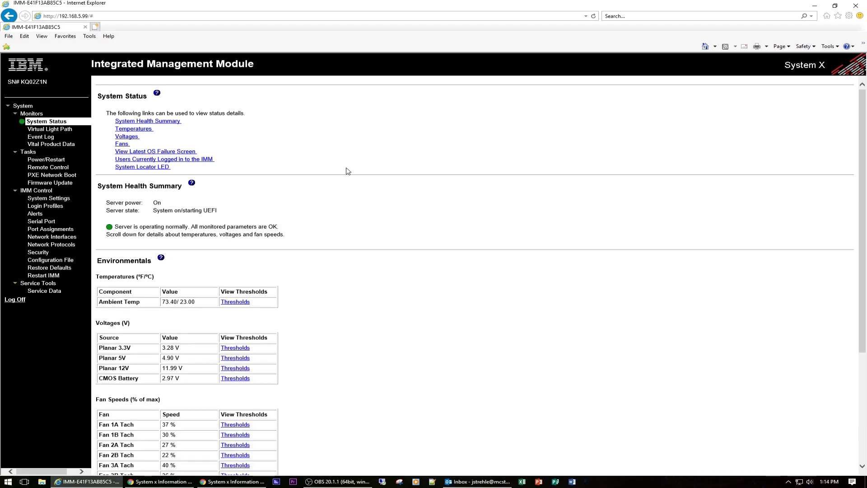
# Scroll through the System Status page to check server health, then go to Remote Control
pyautogui.scroll(-3, 348, 171)
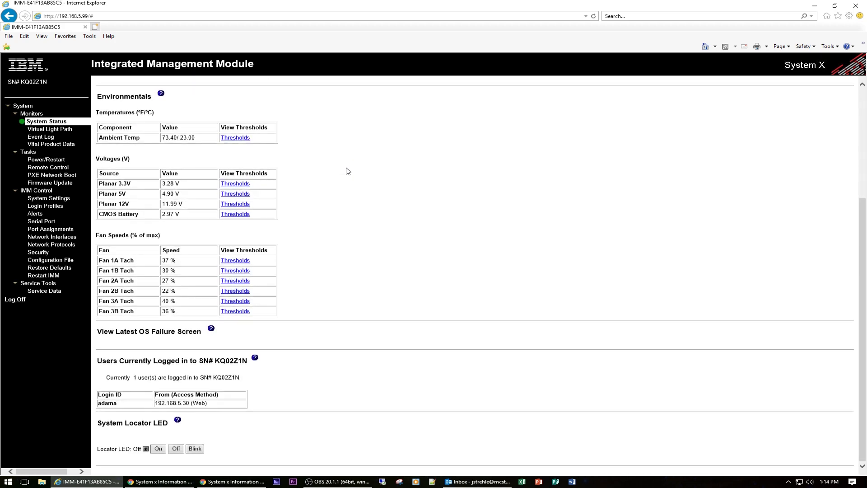
pyautogui.scroll(3, 348, 170)
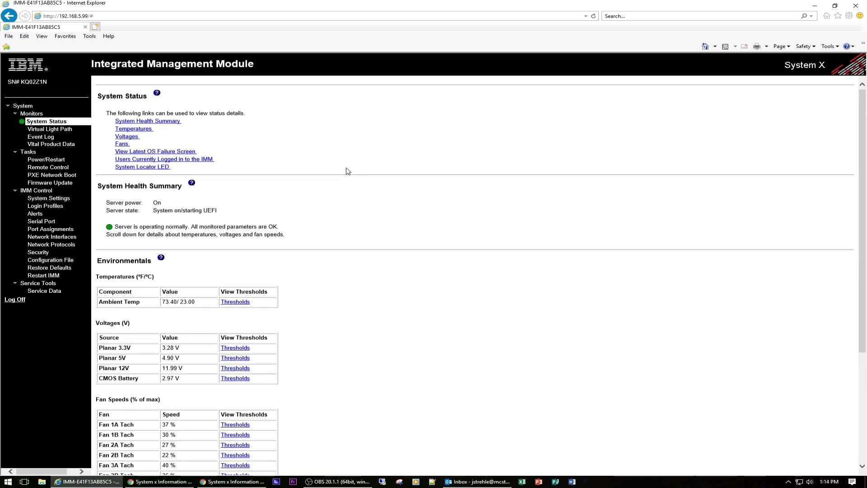
pyautogui.scroll(-2, 348, 171)
pyautogui.scroll(-1, 348, 171)
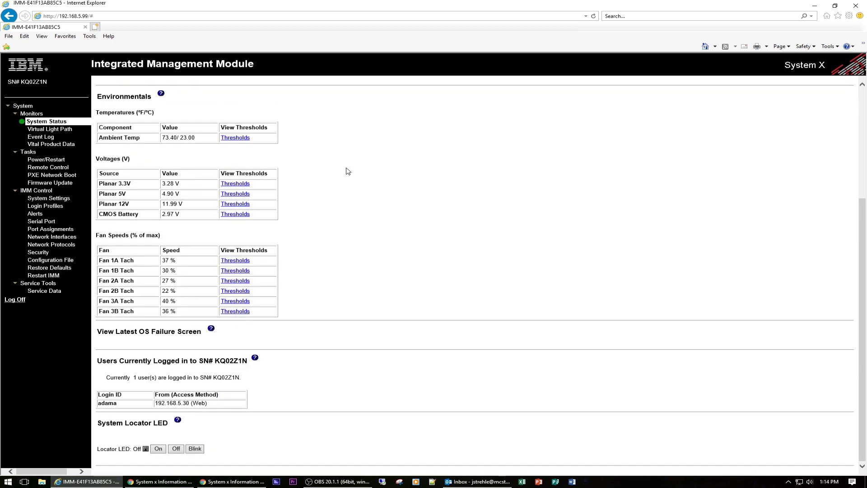
pyautogui.scroll(3, 347, 170)
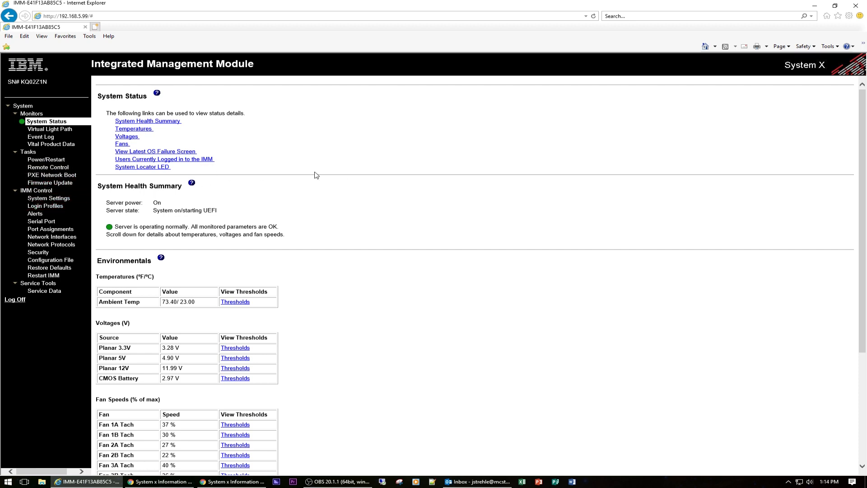
pyautogui.click(58, 168)
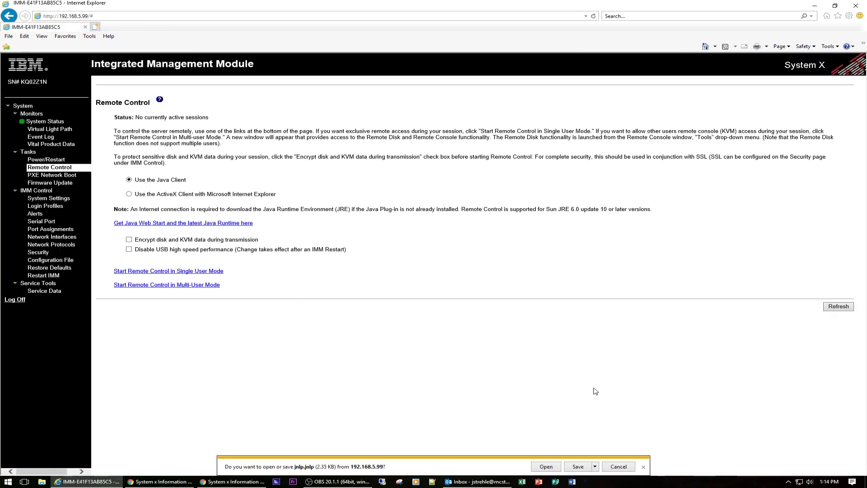
# Launch and allow the Java remote console, moving its window into view
pyautogui.click(547, 467)
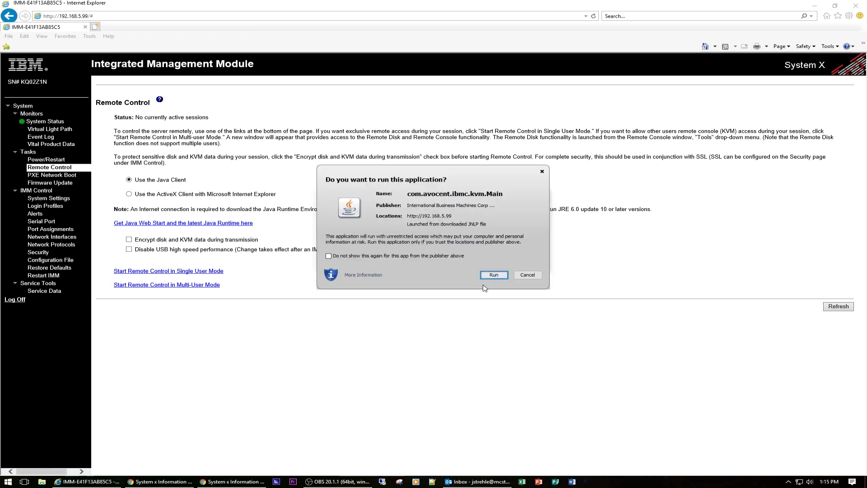
pyautogui.click(491, 277)
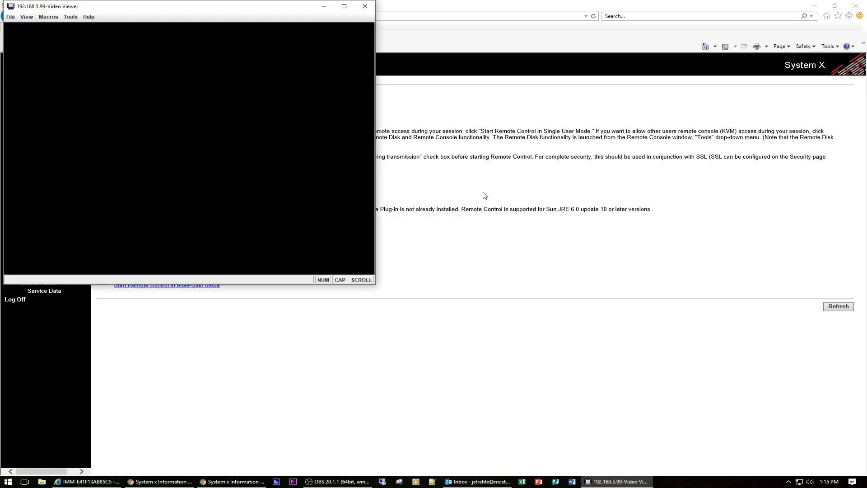
pyautogui.moveTo(163, 10); pyautogui.dragTo(291, 56)
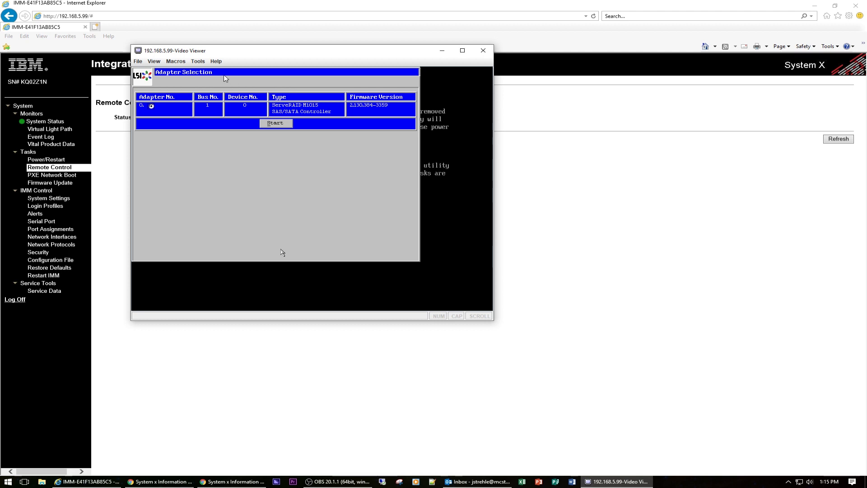
# Set the remote console's Session Options mouse mode to Relative and apply it
pyautogui.click(197, 61)
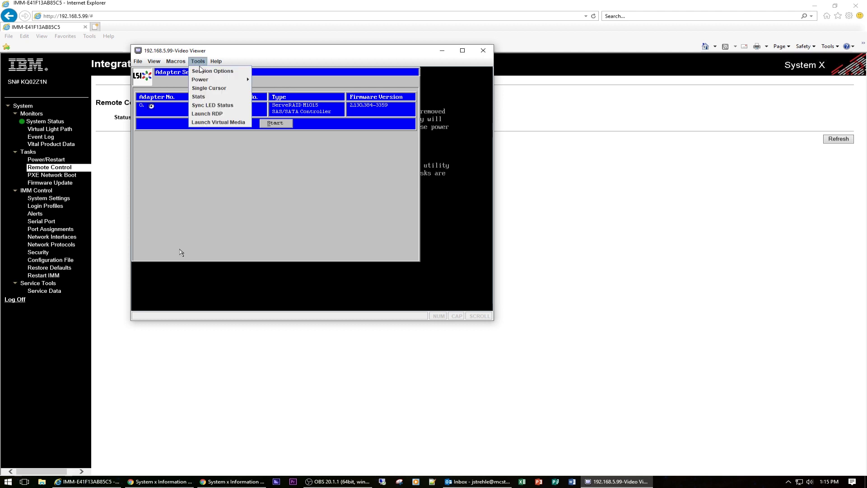
pyautogui.click(203, 72)
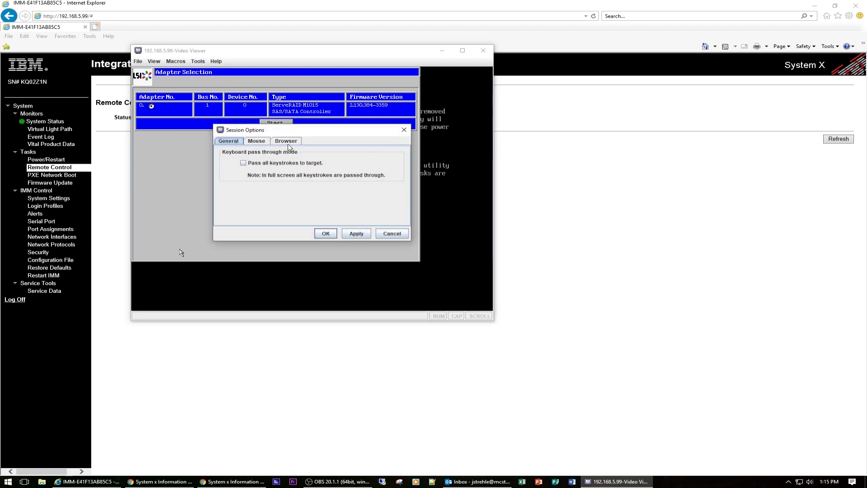
pyautogui.click(269, 143)
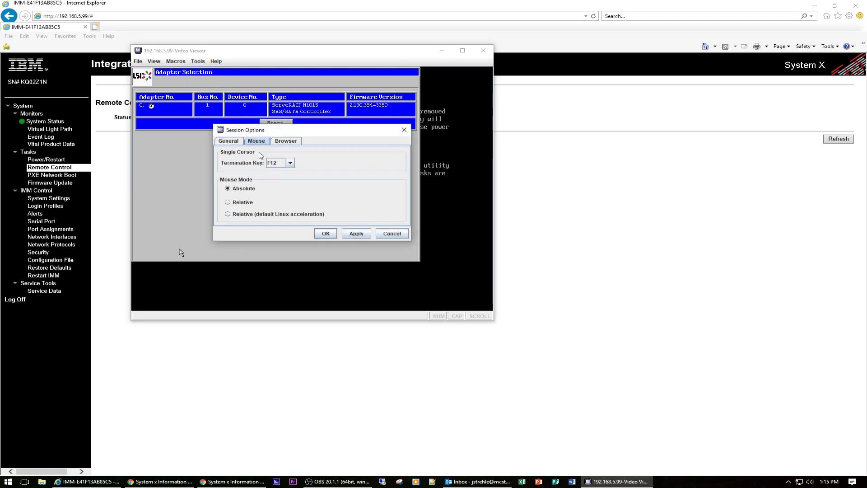
pyautogui.click(234, 206)
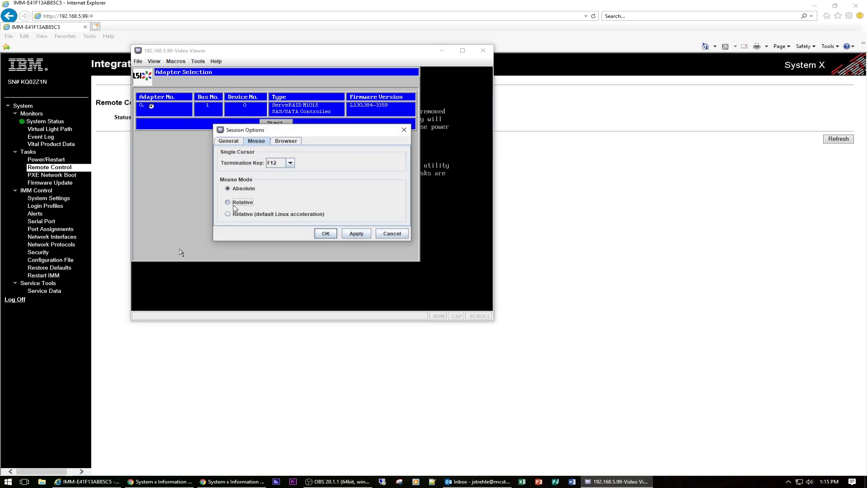
pyautogui.click(352, 238)
pyautogui.click(326, 235)
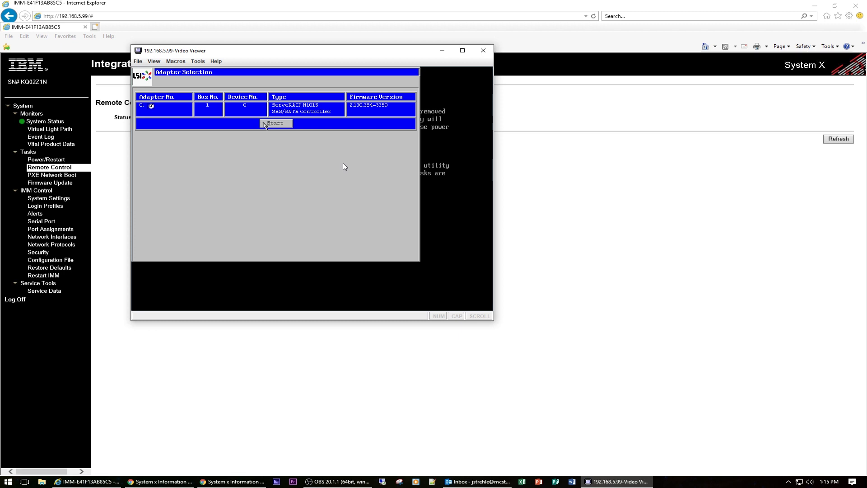
# Start the ServeRAID M1015 adapter and launch the WebBIOS Configuration Wizard
pyautogui.click(275, 124)
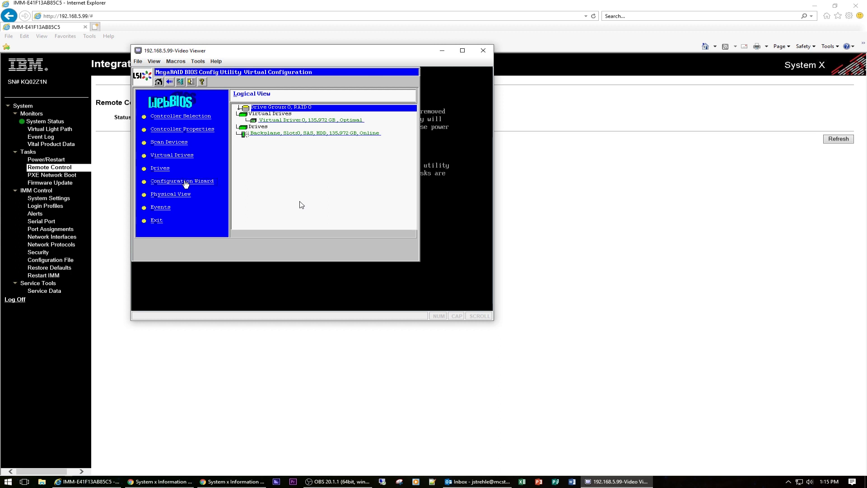
pyautogui.click(185, 182)
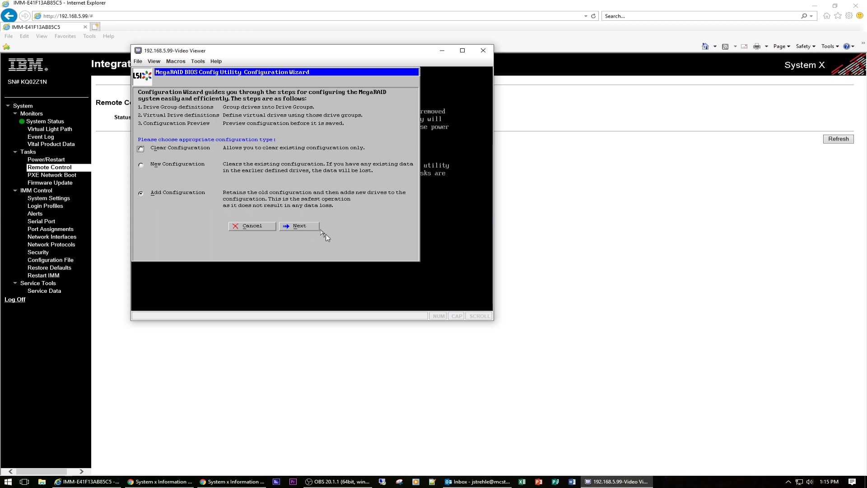
# Add to the existing configuration, skip JBOD conversion, and choose No Redundancy
pyautogui.click(299, 228)
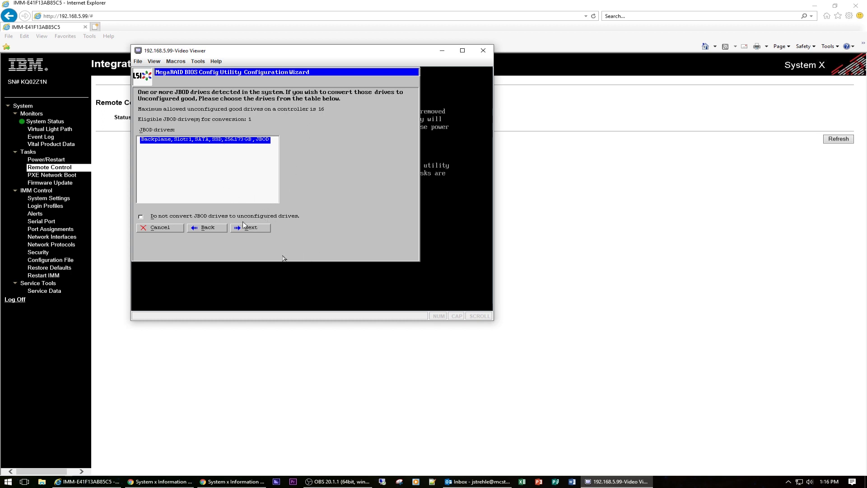
pyautogui.click(252, 228)
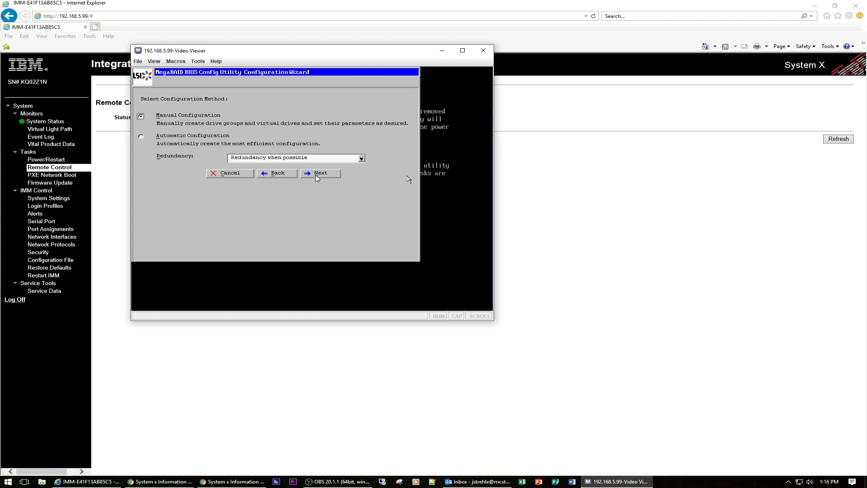
pyautogui.click(294, 162)
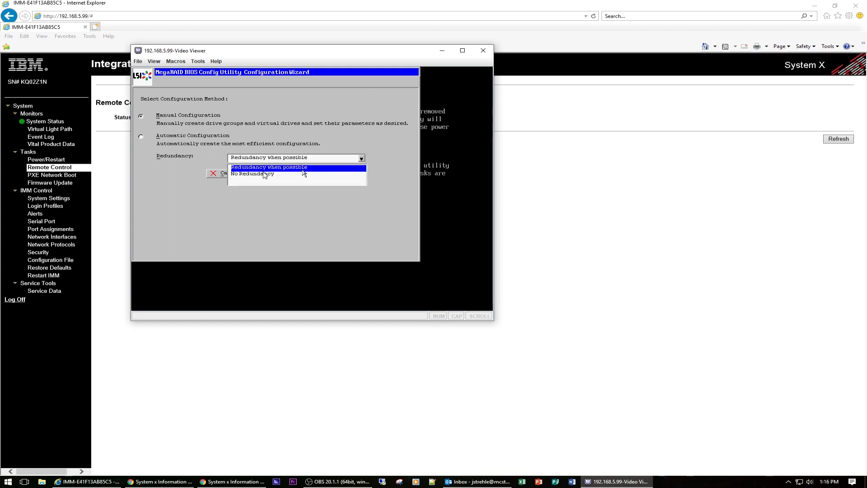
pyautogui.click(264, 174)
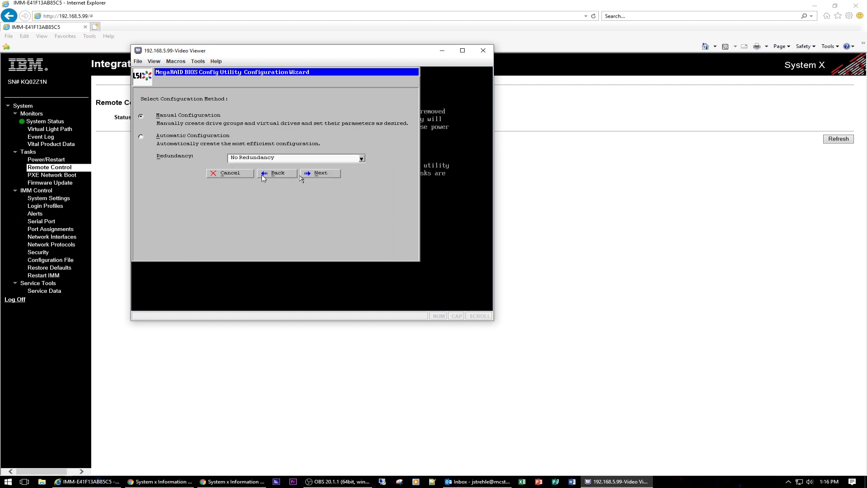
pyautogui.click(331, 178)
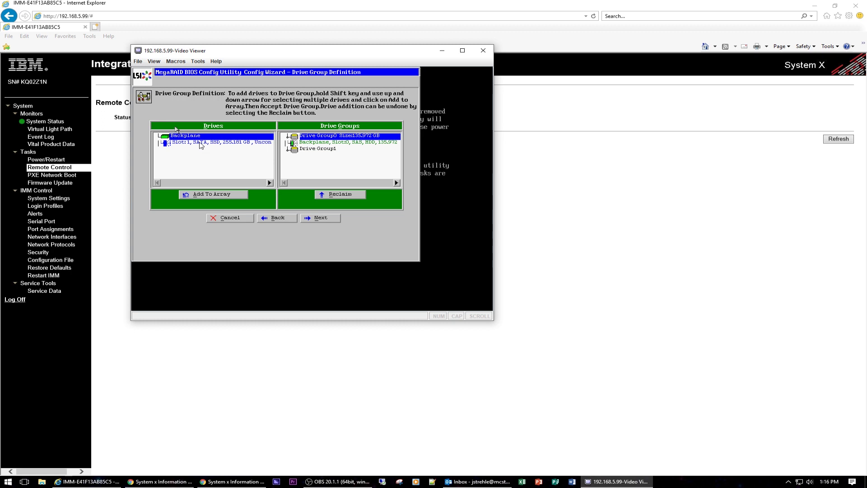
# Add the 255.181 GB Slot 1 SATA SSD to Drive Group1 and continue
pyautogui.click(213, 155)
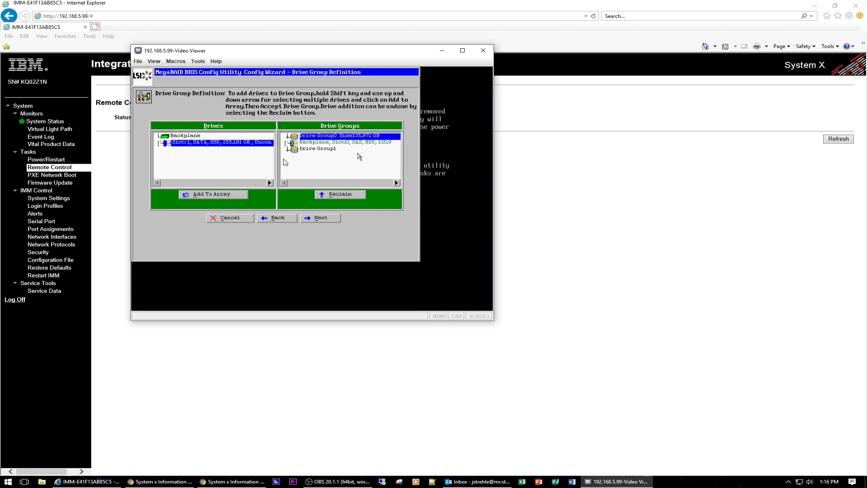
pyautogui.click(304, 150)
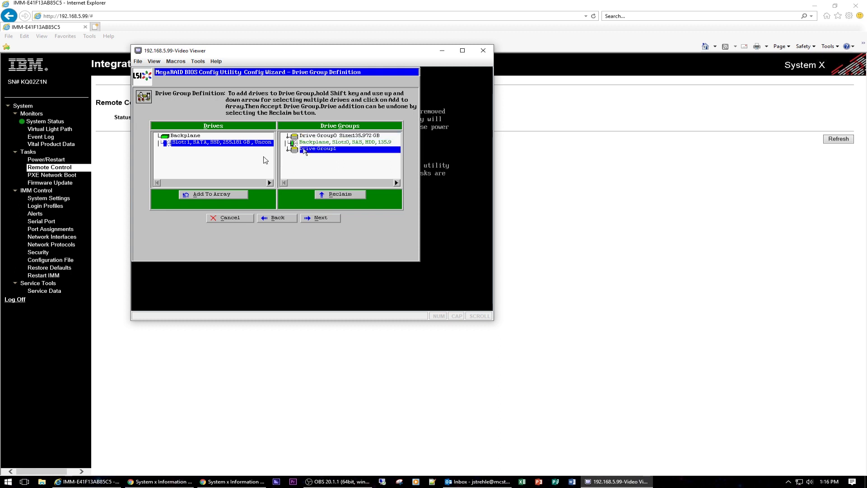
pyautogui.click(224, 193)
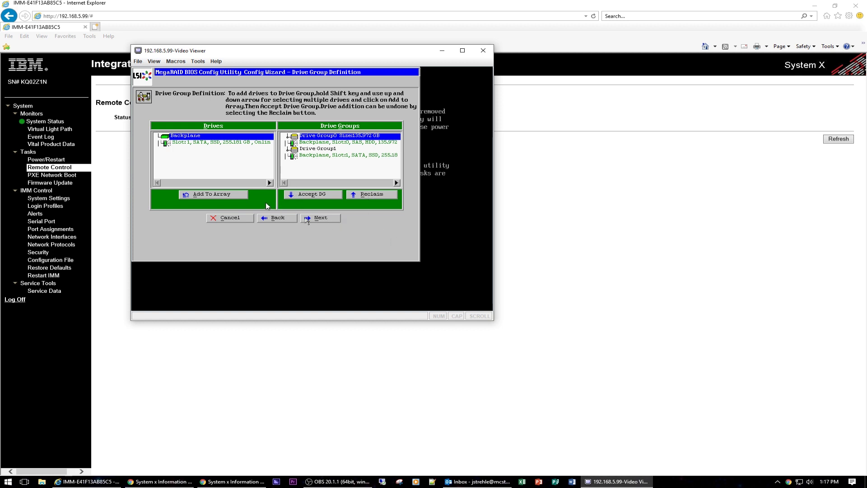
pyautogui.click(312, 219)
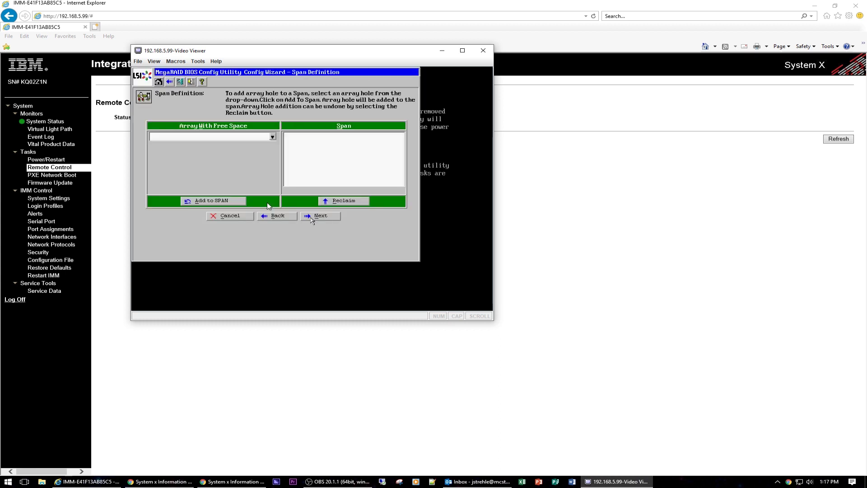
# Check the empty Array With Free Space list, then return to Drive Group Definition
pyautogui.click(252, 154)
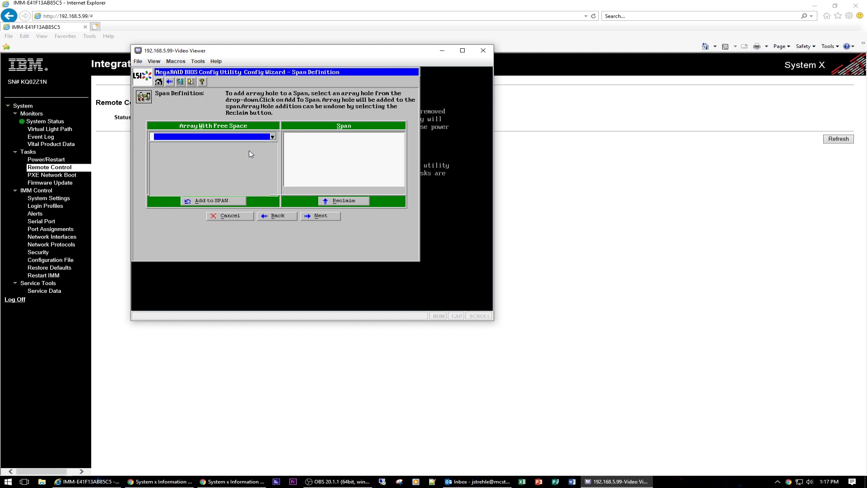
pyautogui.click(253, 200)
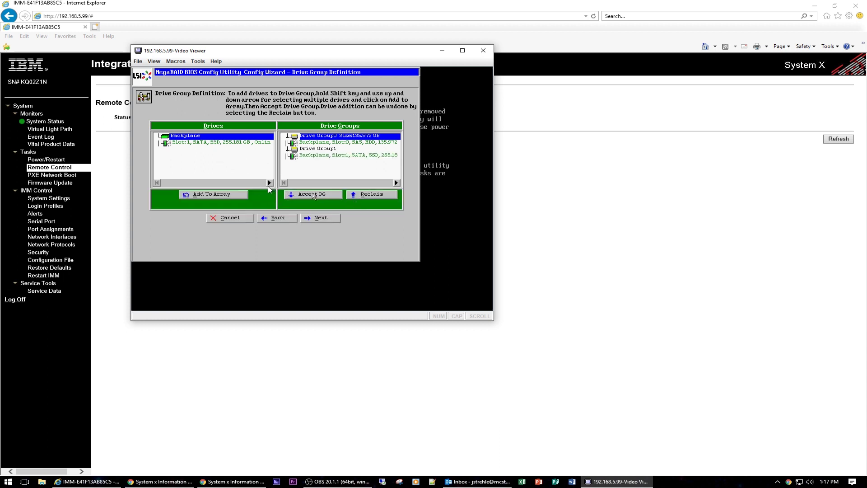
# Accept Drive Group1, add its 255.181 GB hole to the span, and proceed to Virtual Drive Definition
pyautogui.click(314, 195)
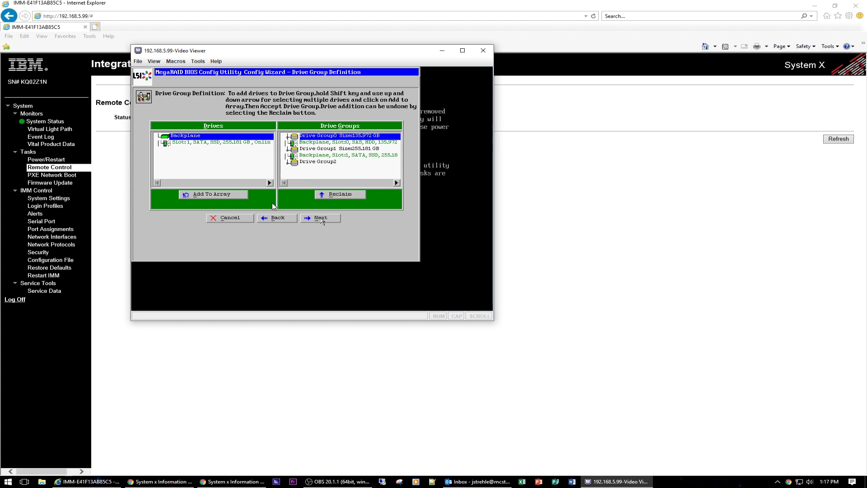
pyautogui.click(320, 218)
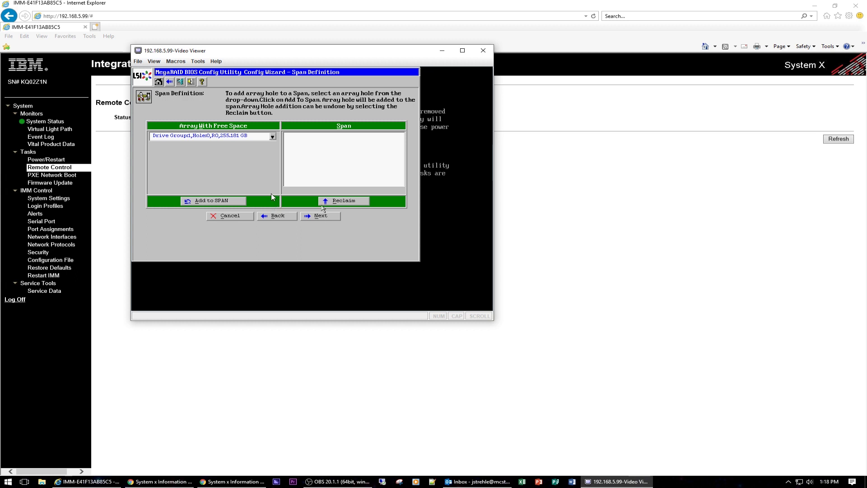
pyautogui.click(223, 194)
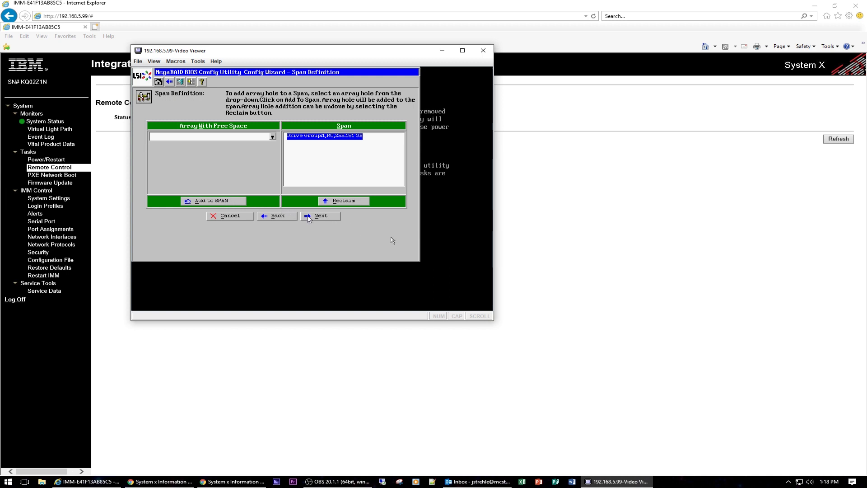
pyautogui.click(270, 202)
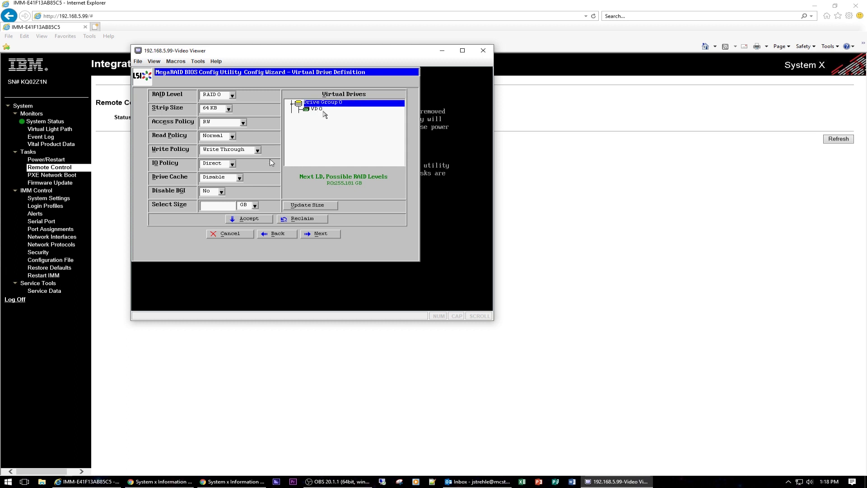
# Size the RAID 0 virtual drive to the full 255.181 GB, accept it, and confirm Write Through
pyautogui.click(329, 207)
pyautogui.click(323, 109)
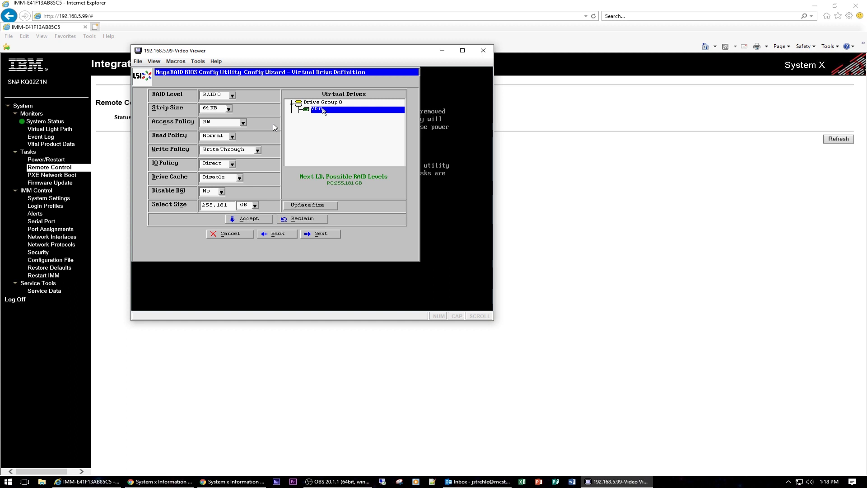
pyautogui.click(247, 222)
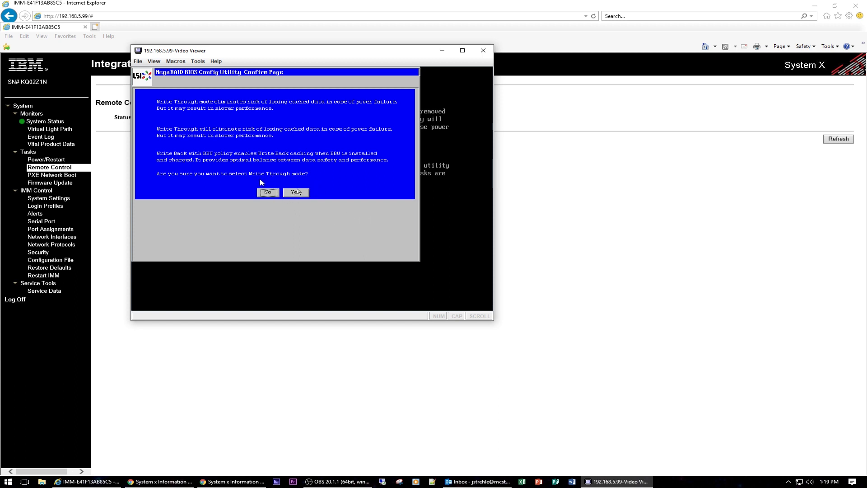
pyautogui.click(297, 192)
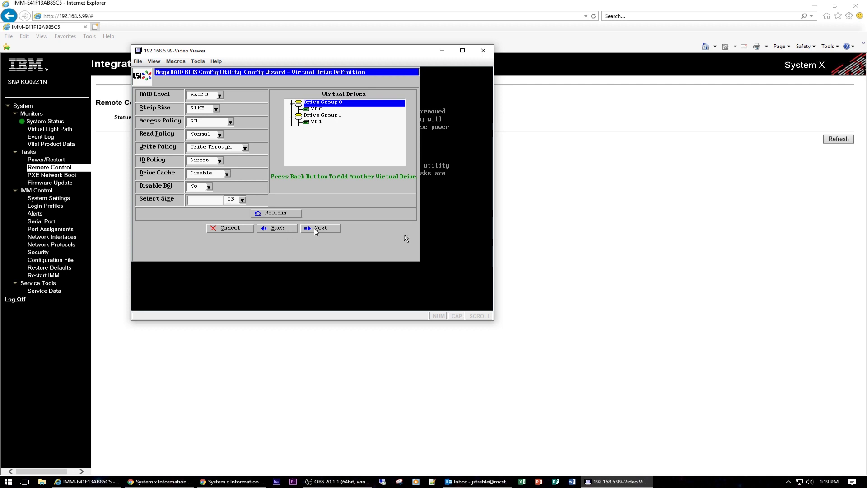
# Switch the viewer's mouse mode to Relative with Linux acceleration, then continue to the Configuration Preview
pyautogui.click(205, 63)
pyautogui.click(211, 72)
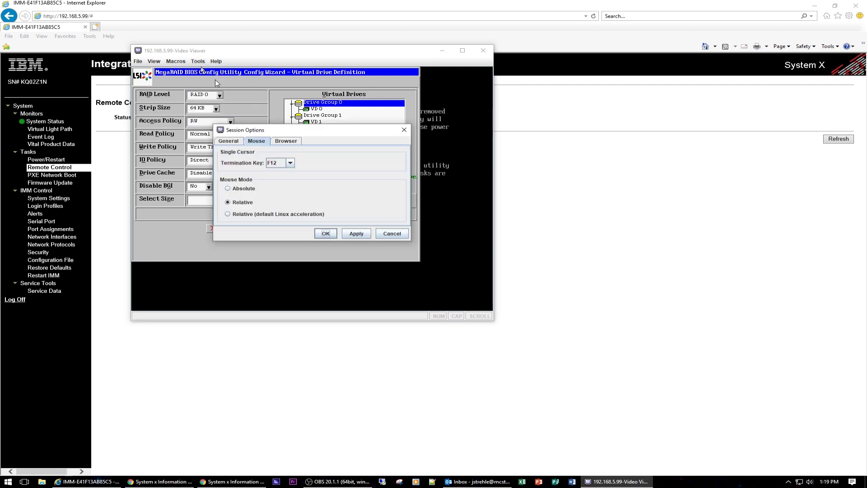
pyautogui.click(240, 215)
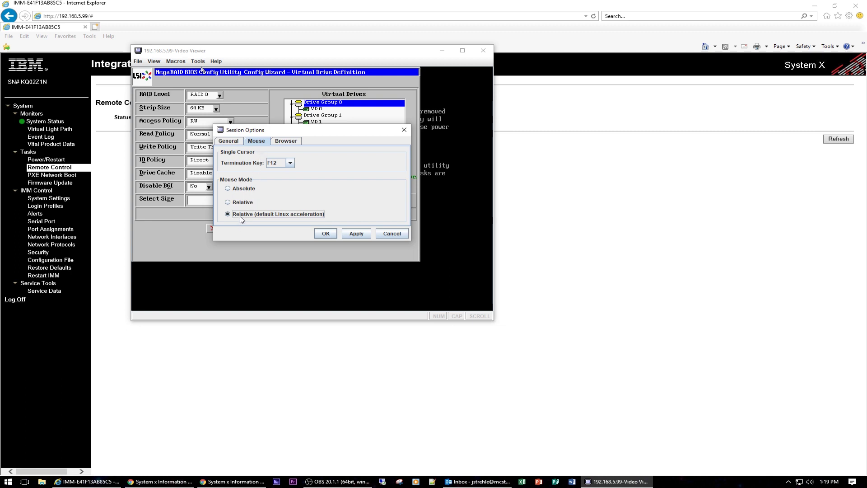
pyautogui.click(350, 234)
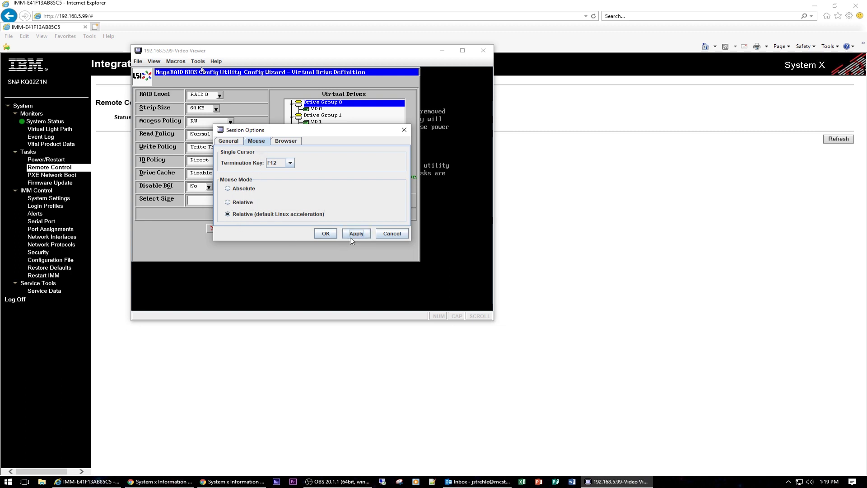
pyautogui.click(326, 233)
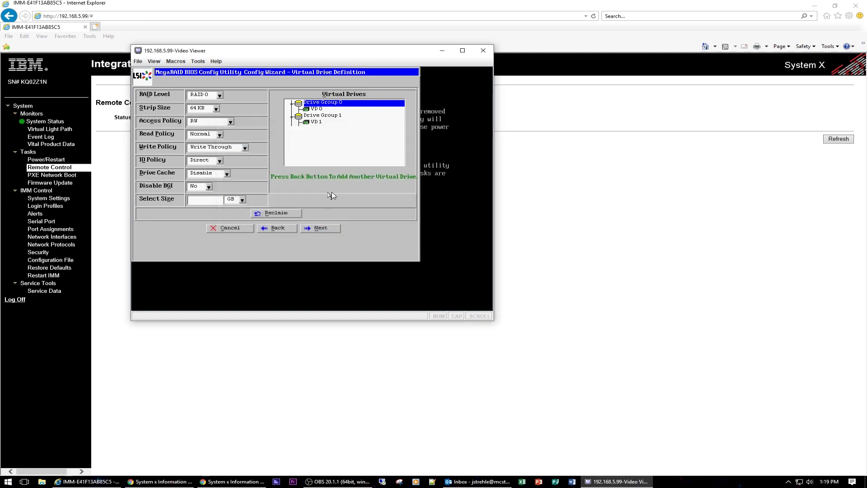
pyautogui.click(315, 275)
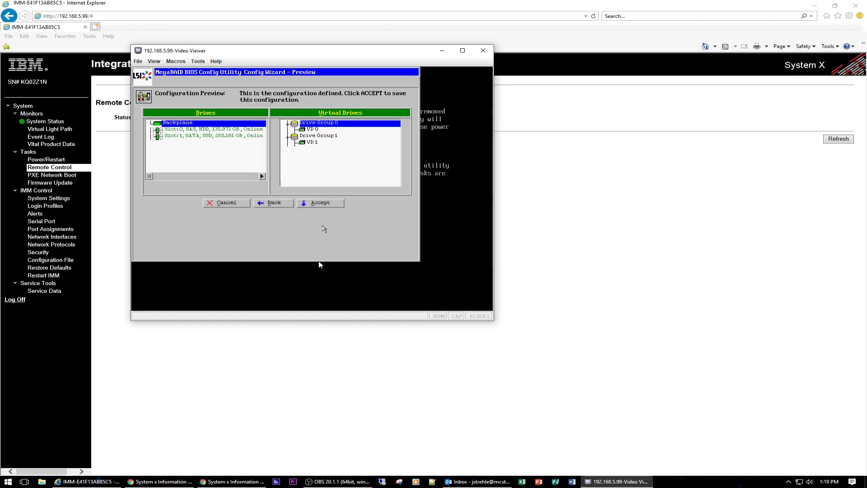
# Accept the preview, save the configuration, and initialize the new 255.181 GB RAID 0 VD1
pyautogui.click(319, 245)
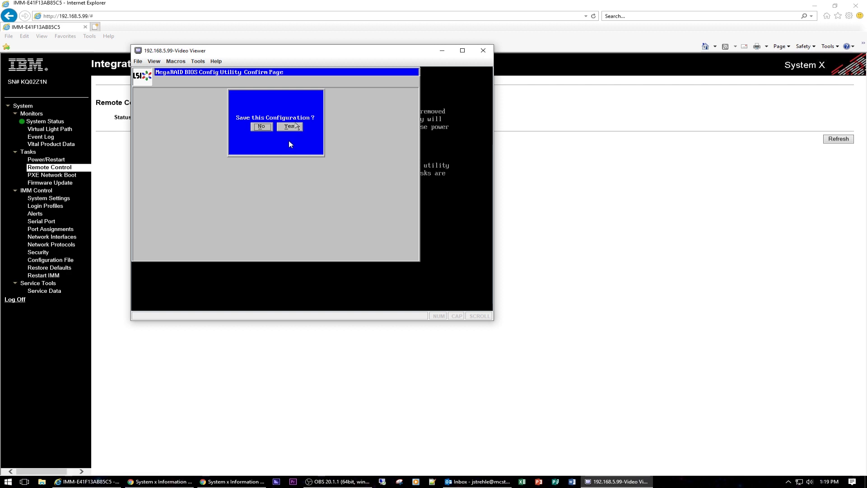
pyautogui.click(289, 148)
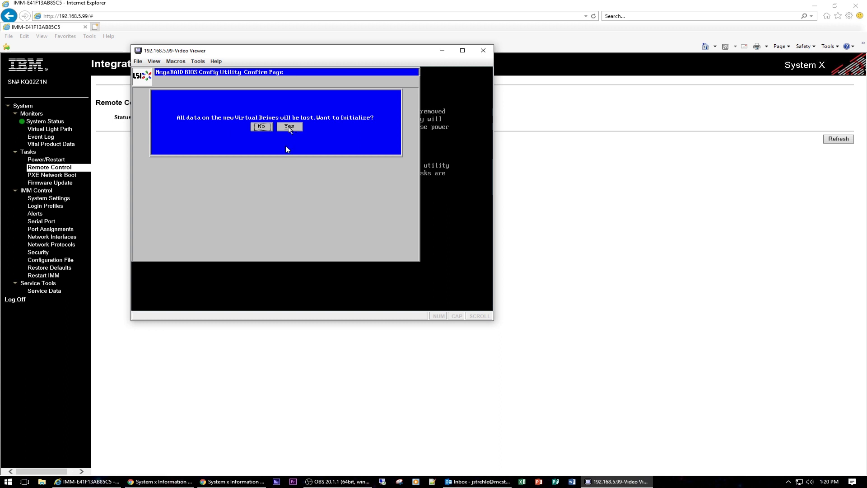
pyautogui.click(287, 150)
pyautogui.click(288, 149)
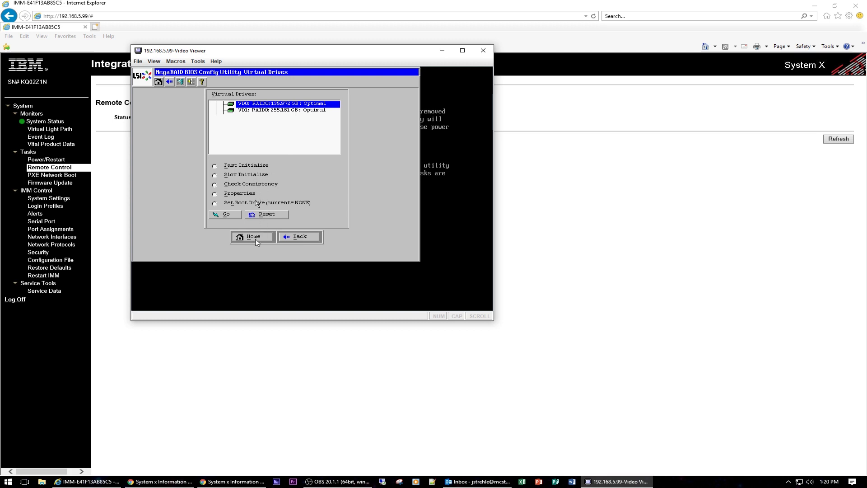
# Exit LSI MegaRAID WebBIOS from its home page and confirm the exit
pyautogui.click(256, 281)
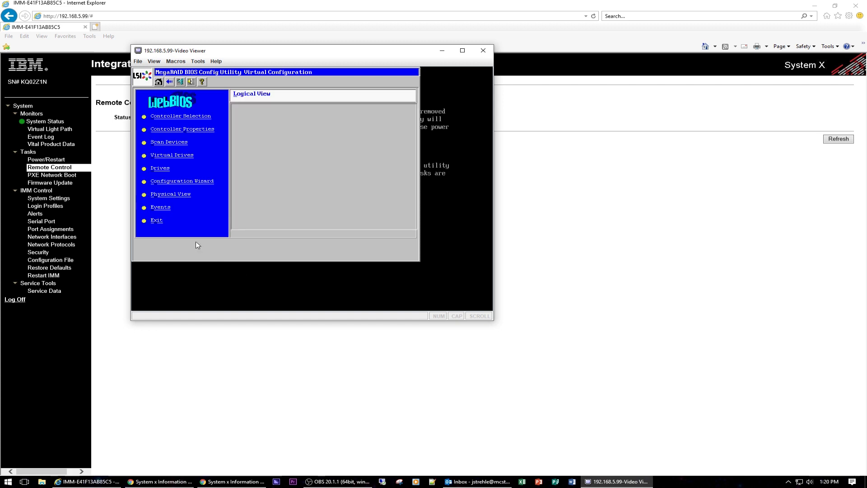
pyautogui.click(162, 257)
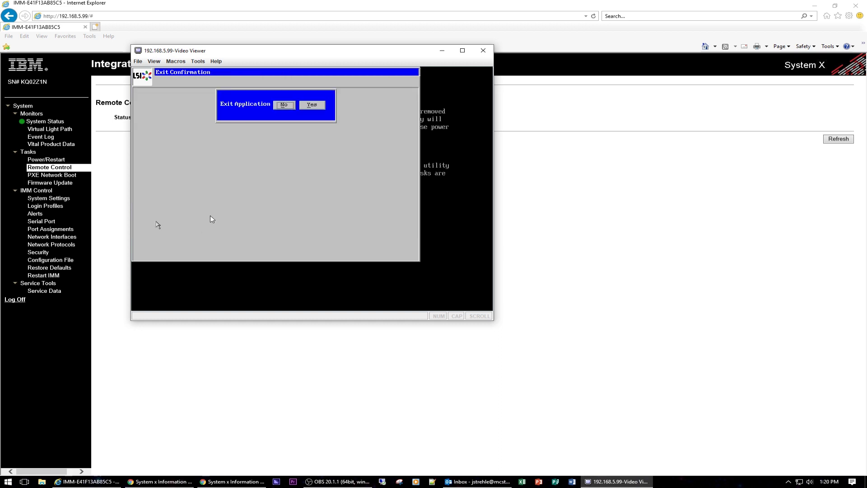
pyautogui.click(312, 106)
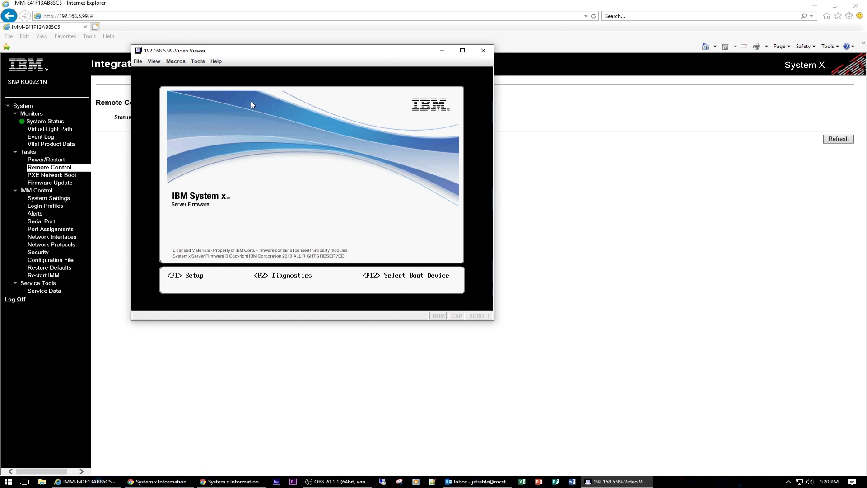
# Switch the remote mouse mode to Absolute in Session Options and let Windows boot
pyautogui.click(198, 63)
pyautogui.click(201, 71)
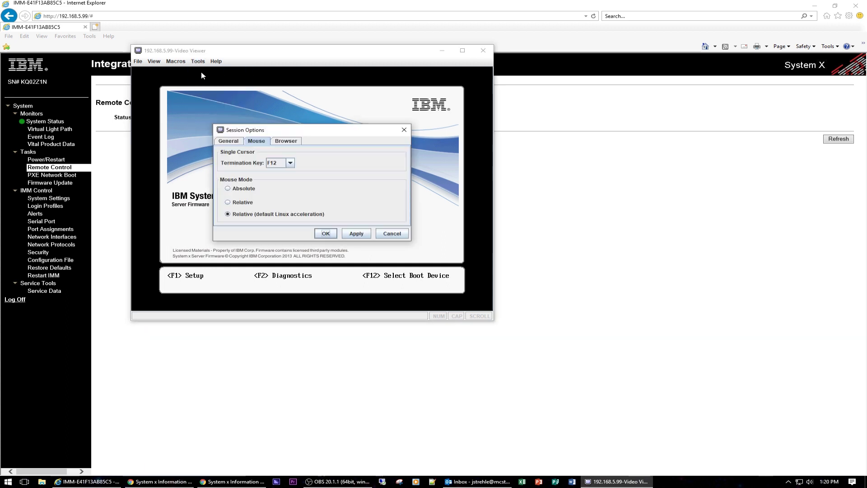
pyautogui.click(241, 190)
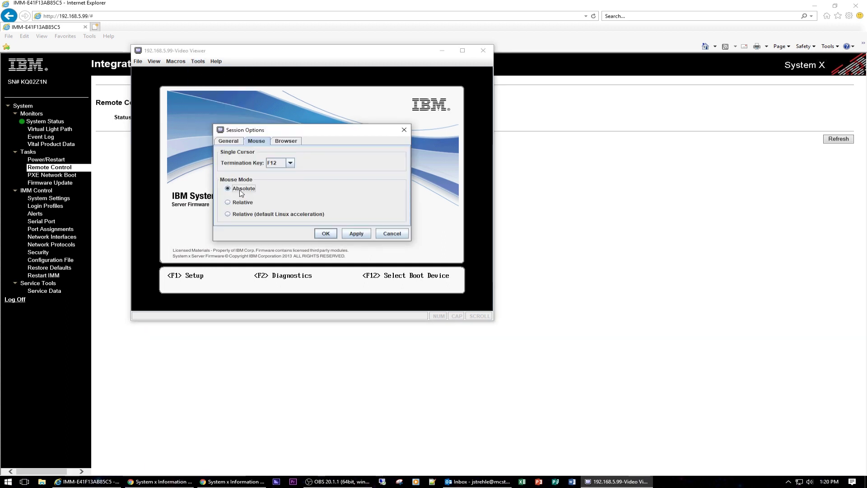
pyautogui.click(357, 234)
pyautogui.click(326, 234)
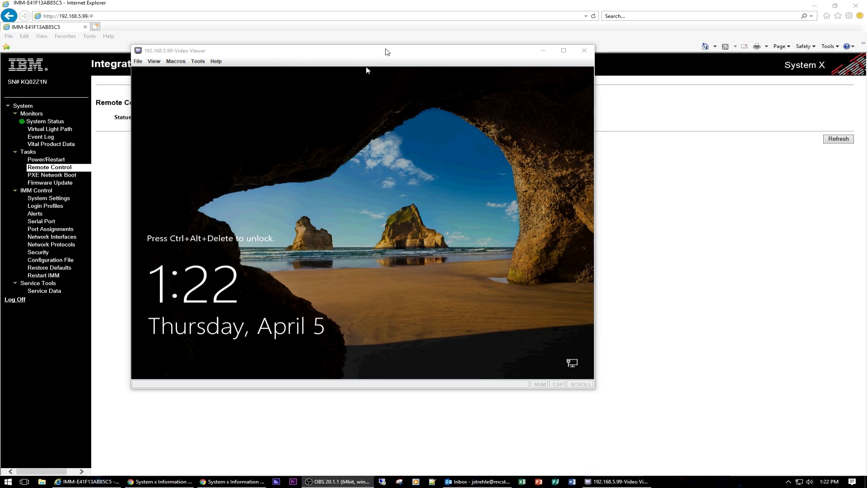
pyautogui.click(382, 58)
# Send Ctrl-Alt-Del from the Macros menu and sign in with the account password
pyautogui.click(175, 61)
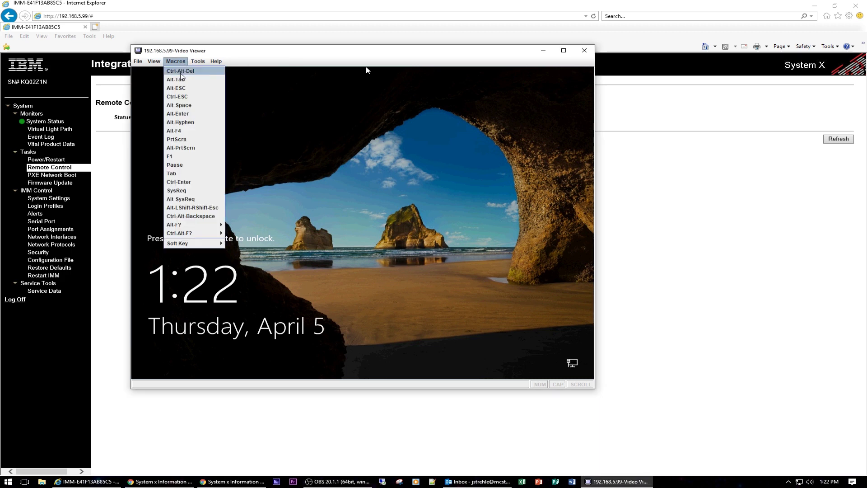
pyautogui.click(181, 72)
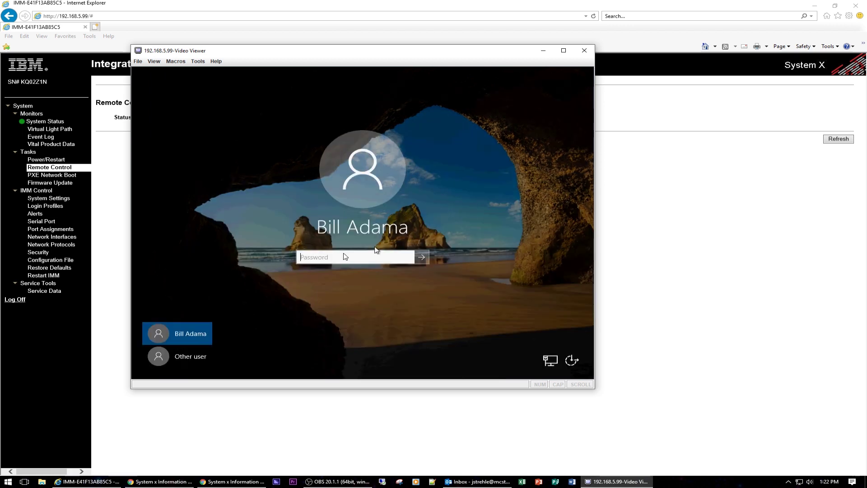
pyautogui.click(327, 260)
pyautogui.write('p')
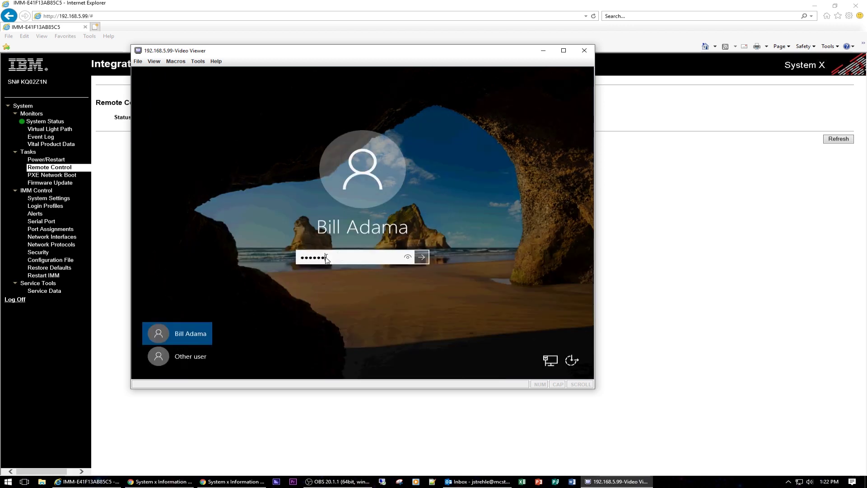
pyautogui.press('Return')
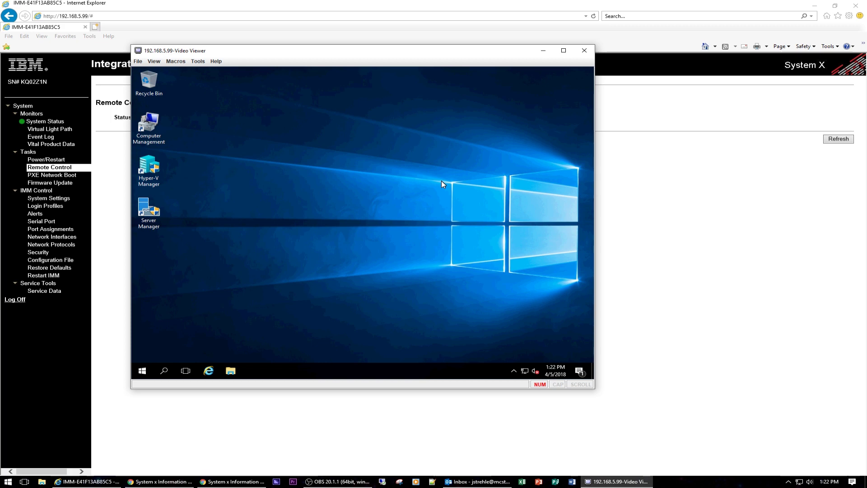
pyautogui.click(231, 371)
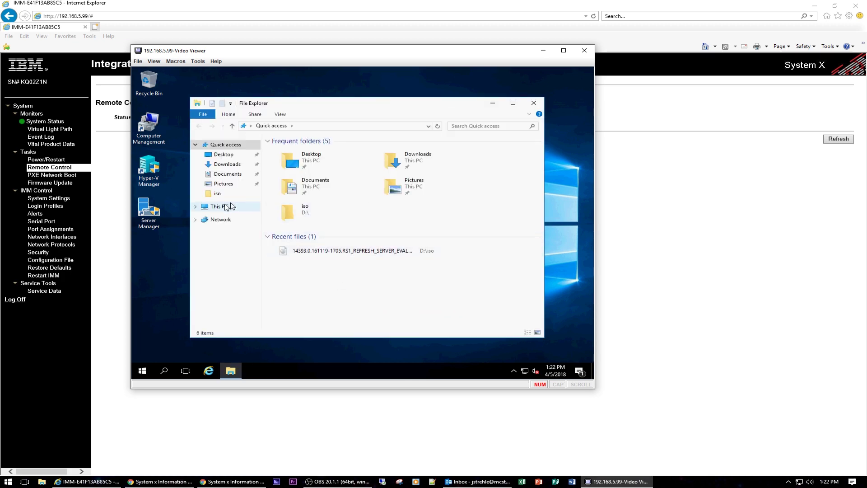
pyautogui.click(224, 206)
pyautogui.rightClick(225, 207)
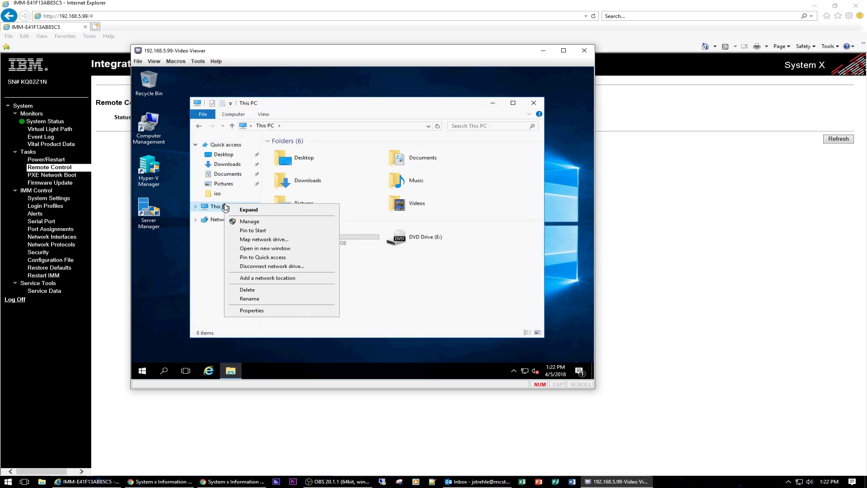
pyautogui.click(268, 317)
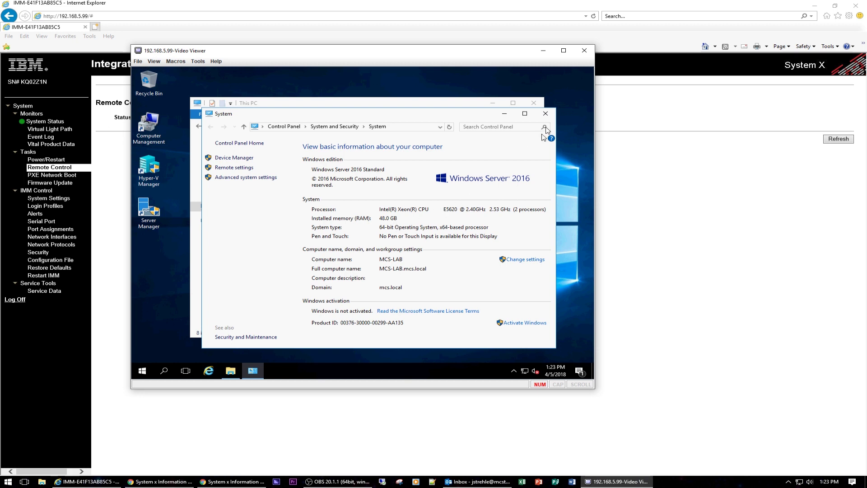
pyautogui.click(546, 114)
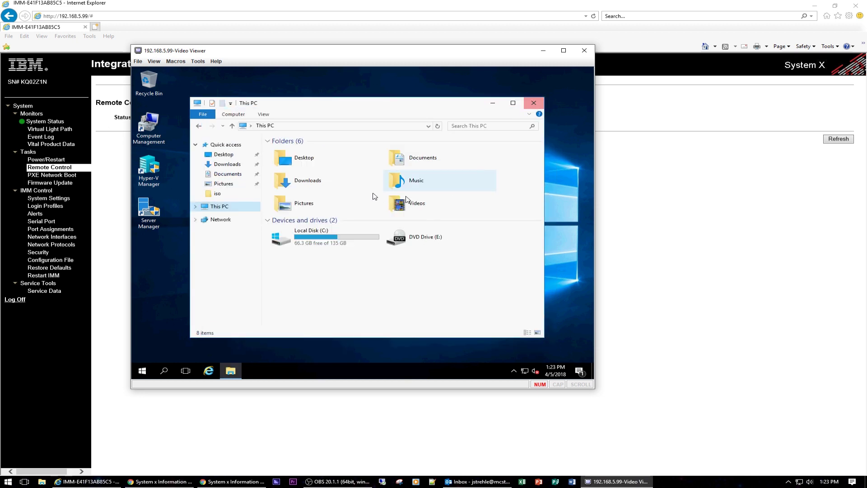
pyautogui.rightClick(226, 207)
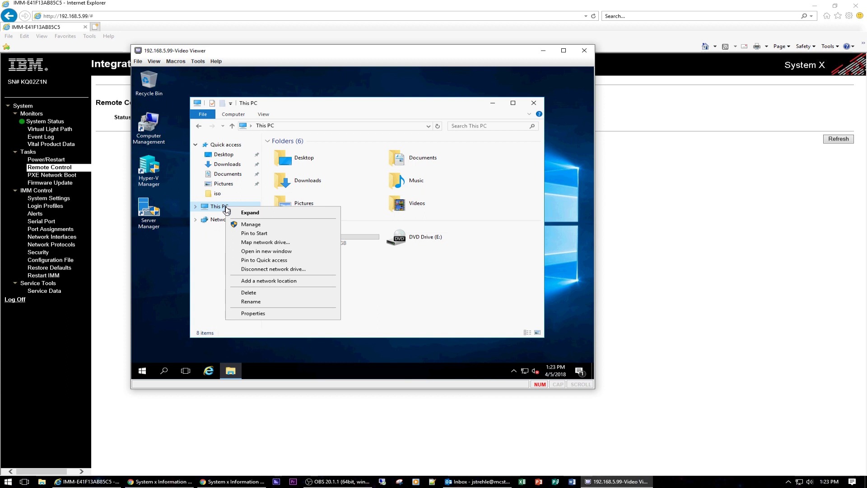
pyautogui.click(244, 225)
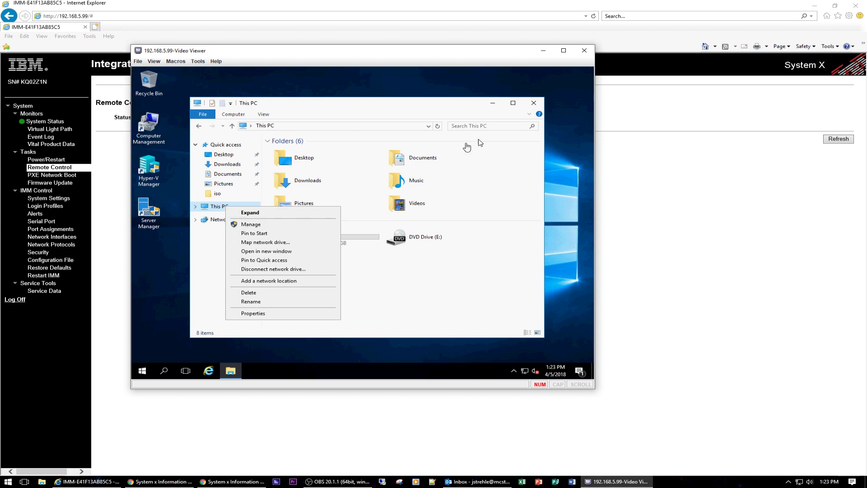
pyautogui.click(534, 104)
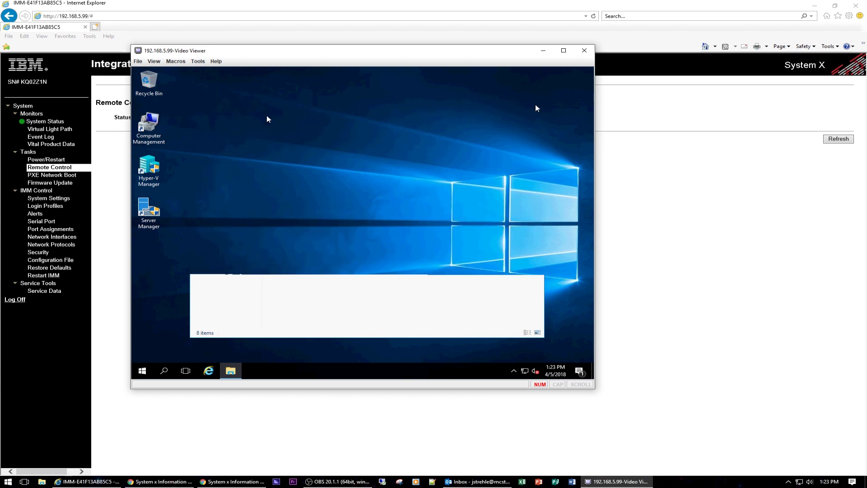
pyautogui.doubleClick(158, 130)
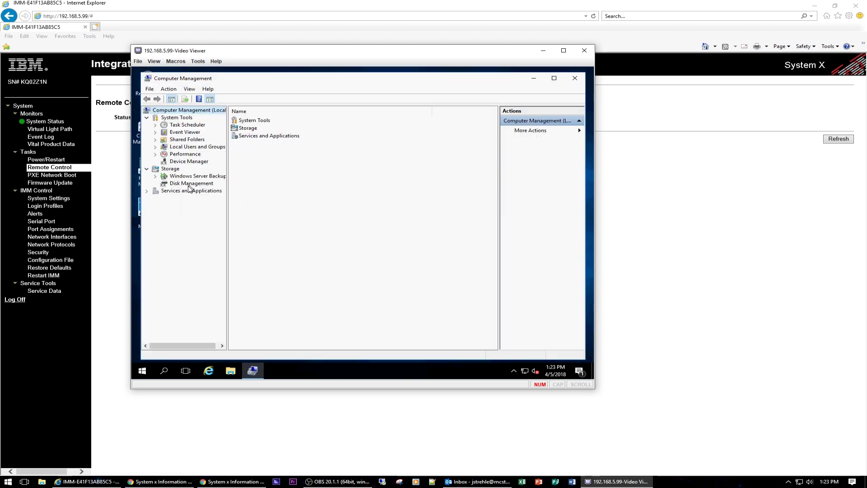
# Initialize the 255 GB Disk 1 as GPT in Disk Management and maximize the window
pyautogui.click(189, 184)
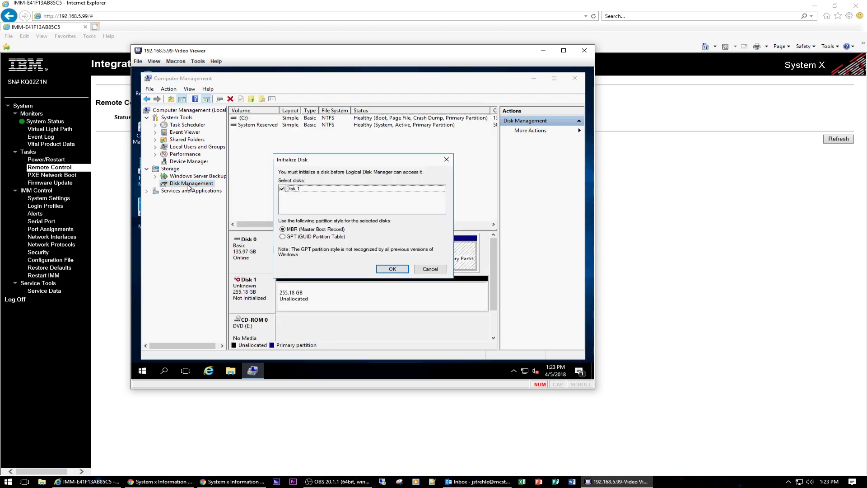
pyautogui.click(283, 237)
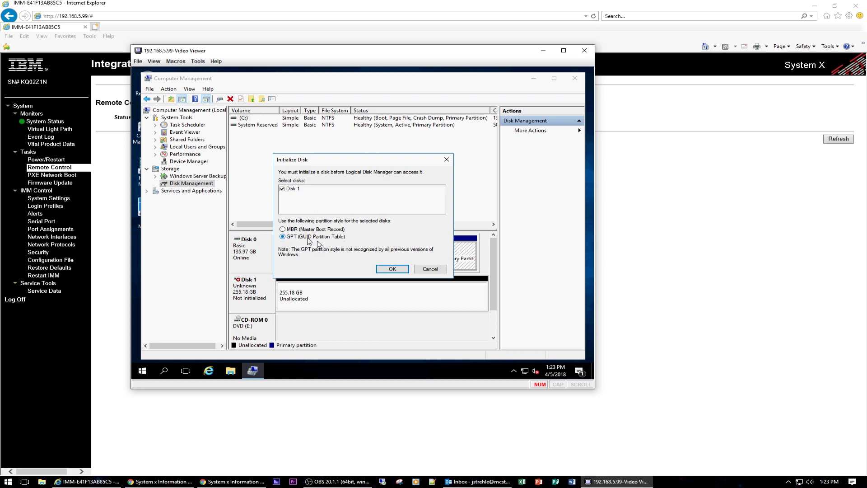
pyautogui.click(384, 269)
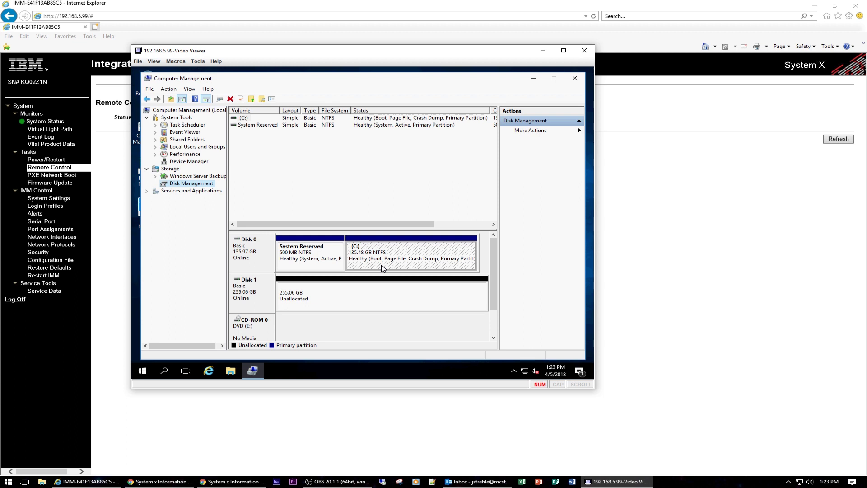
pyautogui.click(553, 79)
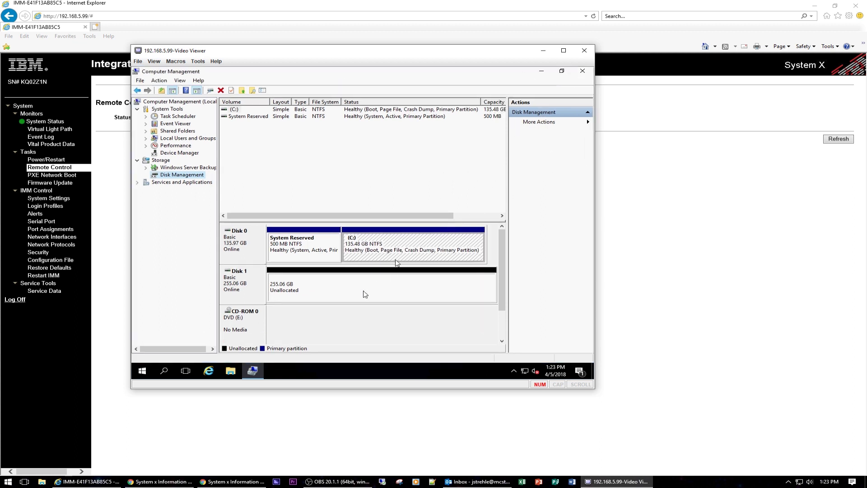
pyautogui.click(328, 296)
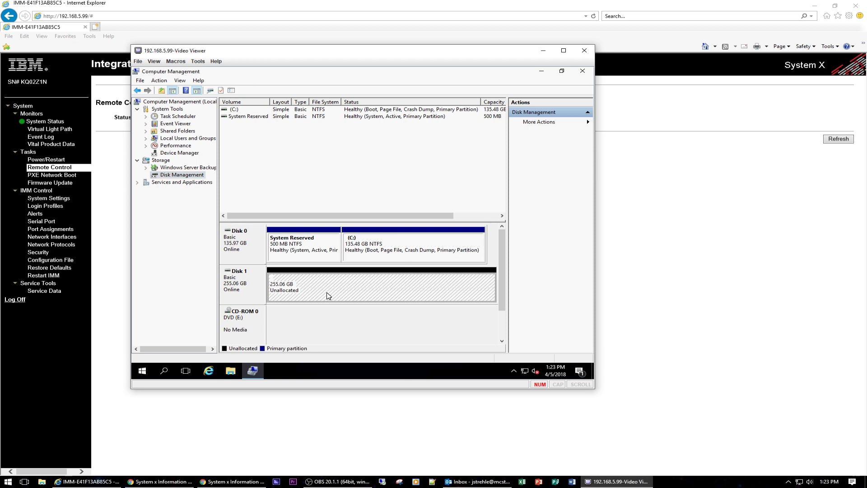
# Create a full-size NTFS simple volume VMSTOR1 as D: on Disk 1, then close Computer Management
pyautogui.rightClick(329, 296)
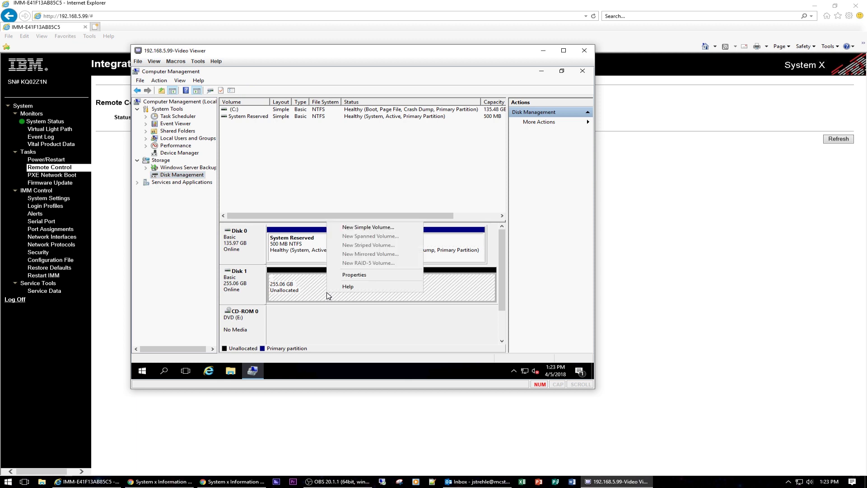
pyautogui.click(355, 229)
pyautogui.click(389, 255)
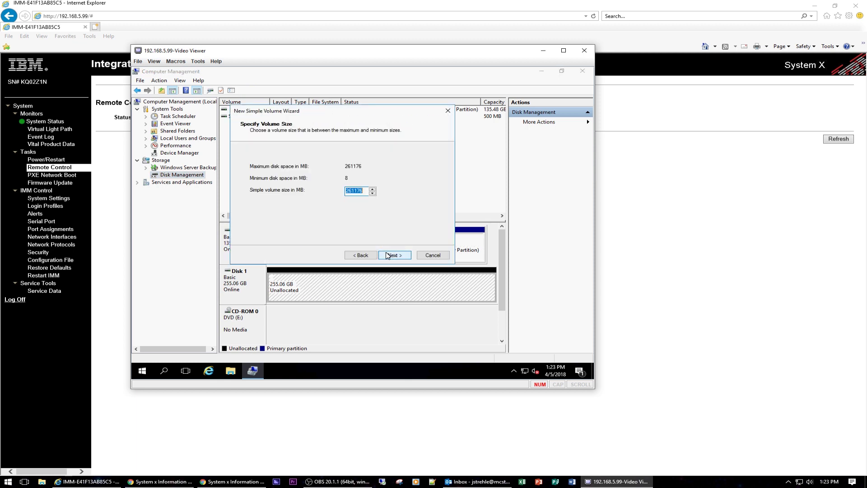
pyautogui.click(387, 256)
pyautogui.click(386, 254)
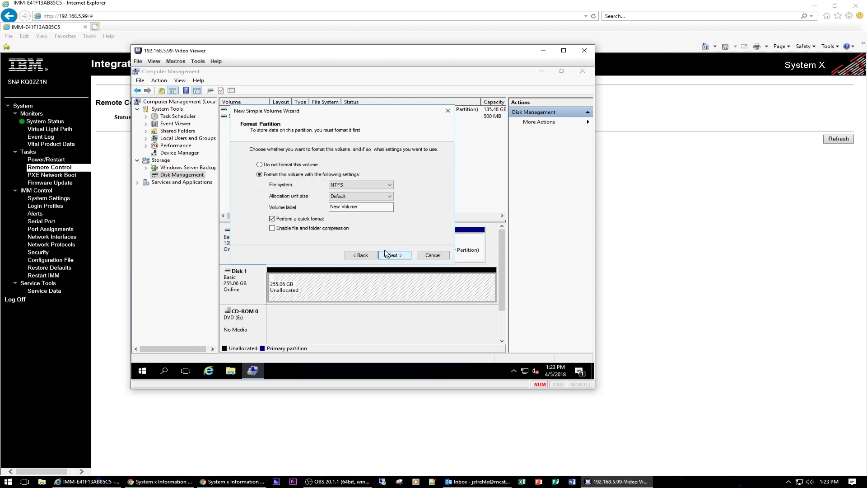
pyautogui.moveTo(361, 207); pyautogui.dragTo(318, 207)
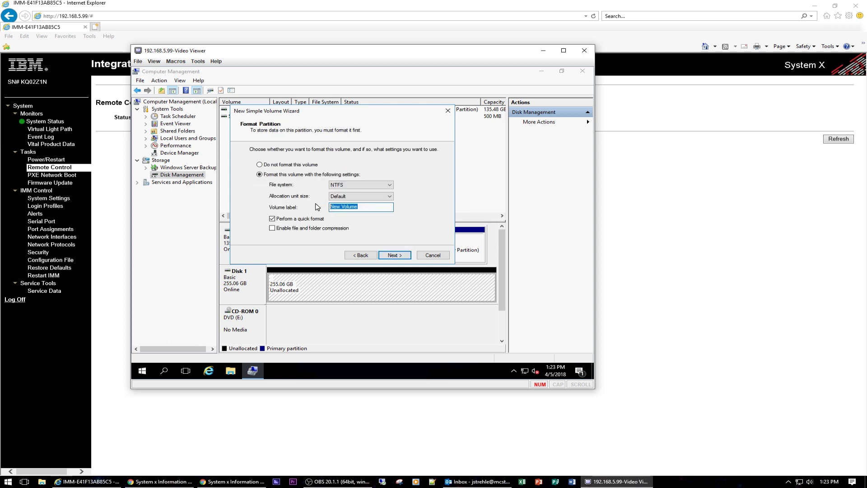
pyautogui.write('VMSTOR1')
pyautogui.click(394, 256)
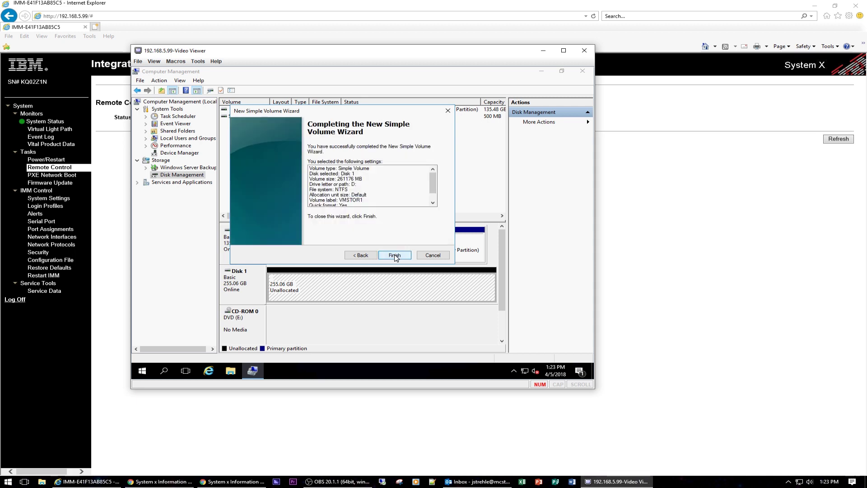
pyautogui.click(394, 256)
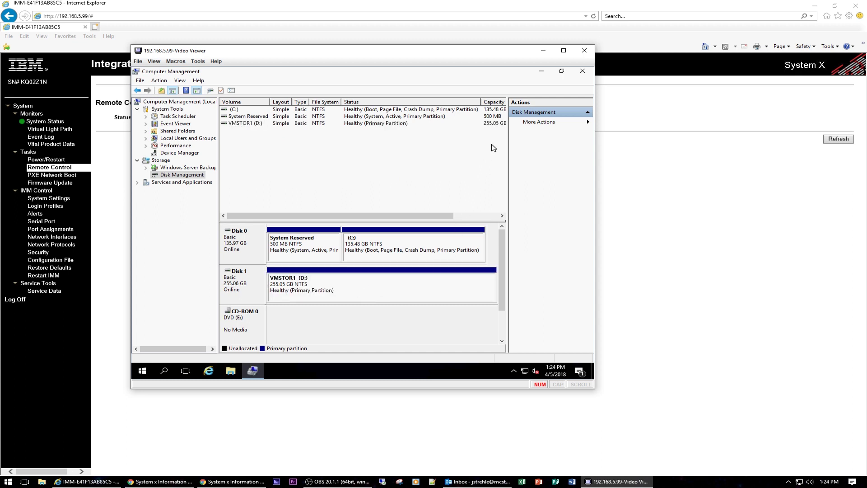
pyautogui.click(583, 71)
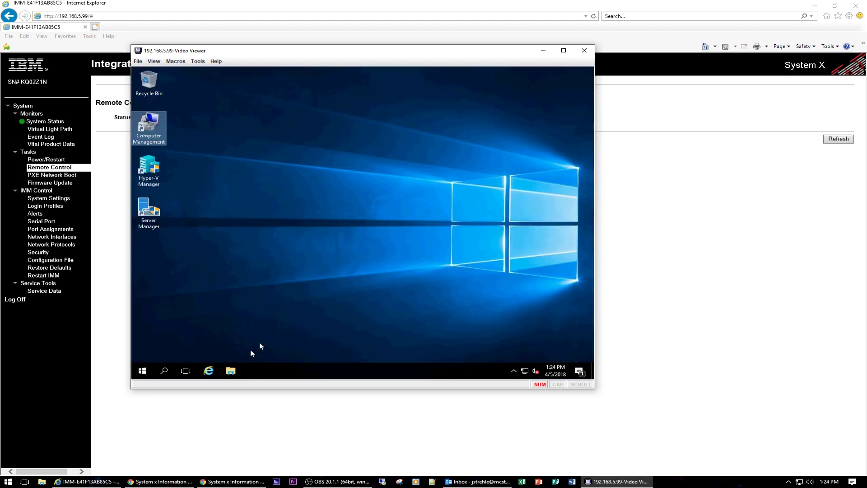
# Create a folder named HyperVMachines on the VMSTOR1 (D:) drive
pyautogui.click(231, 371)
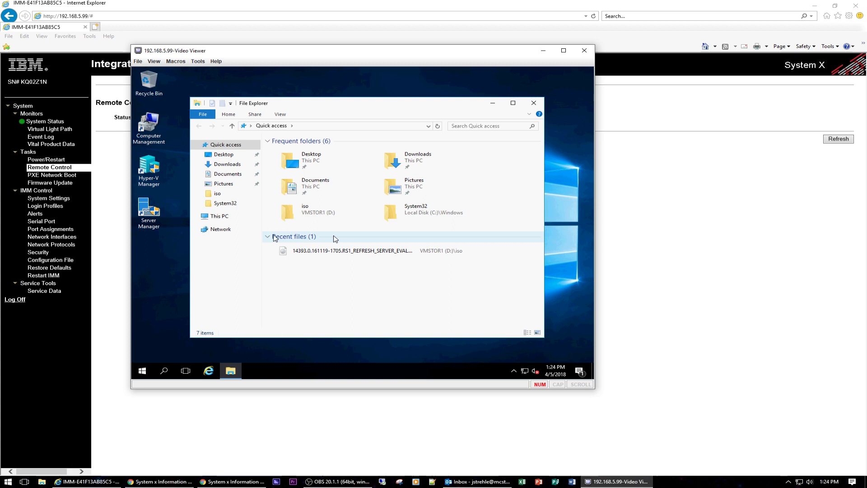
pyautogui.click(221, 216)
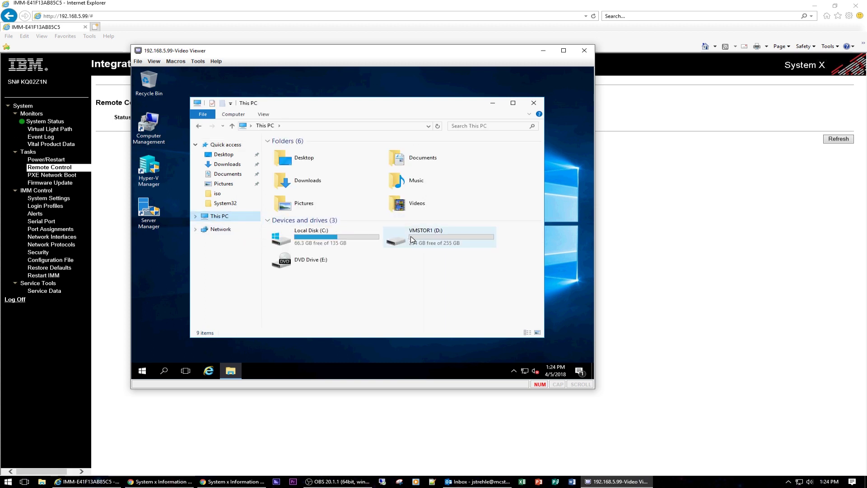
pyautogui.doubleClick(412, 239)
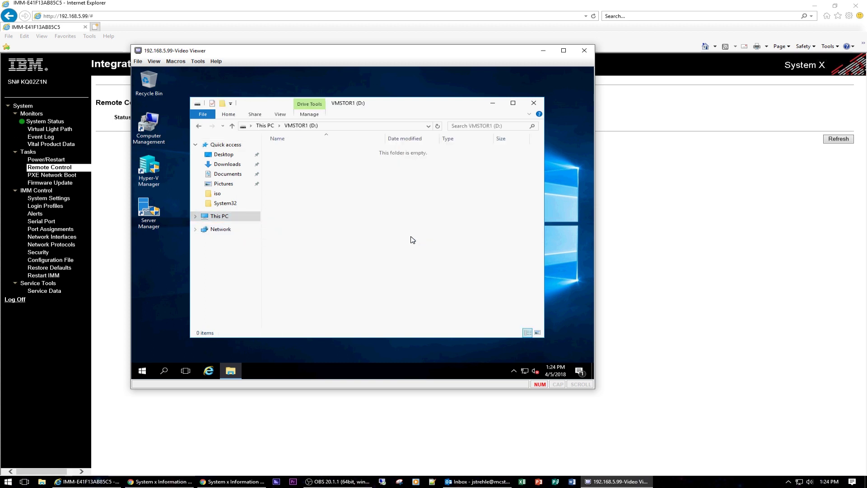
pyautogui.rightClick(291, 209)
pyautogui.moveTo(326, 297)
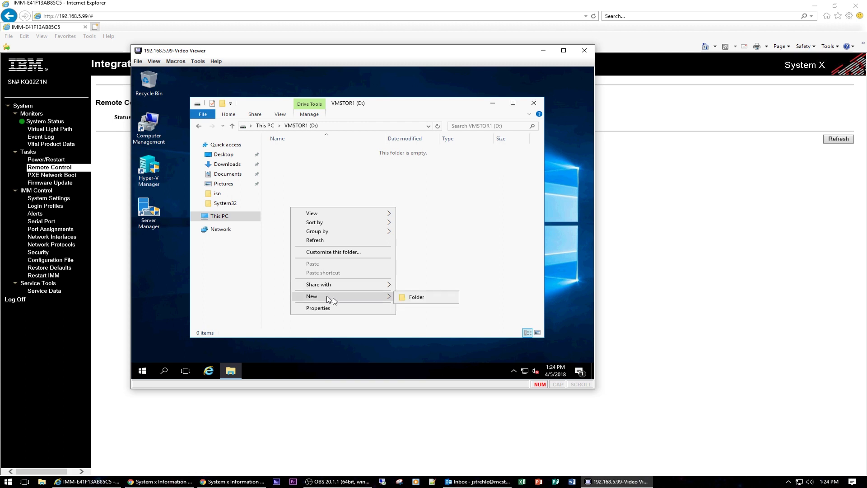
pyautogui.click(411, 298)
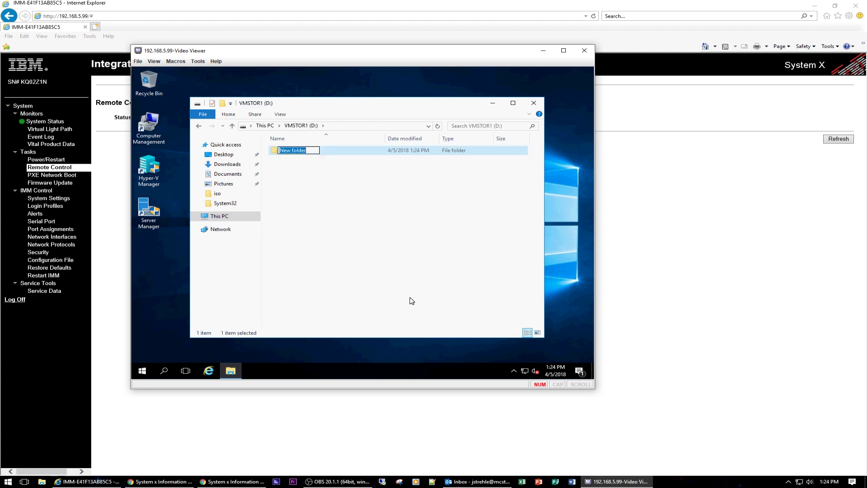
pyautogui.write('hyperv')
pyautogui.press('Return')
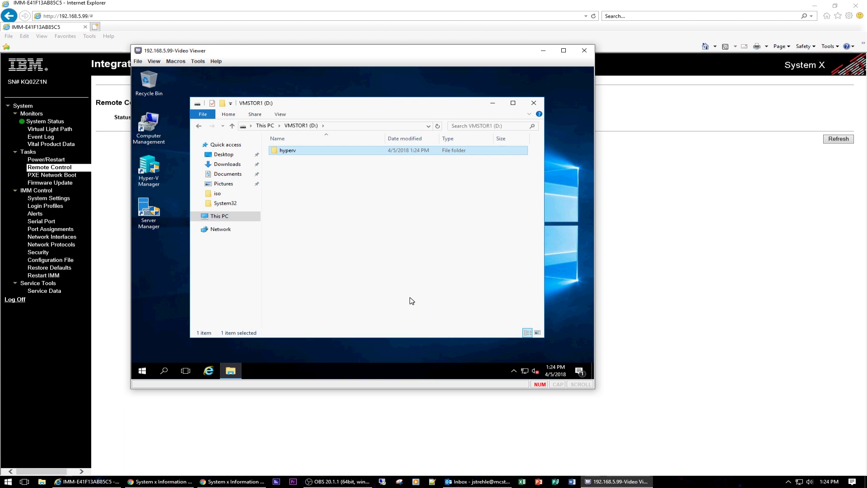
pyautogui.rightClick(297, 155)
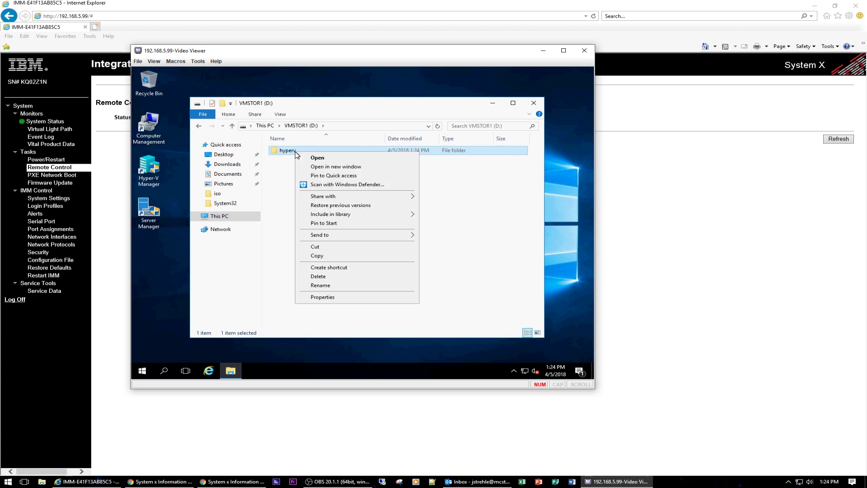
pyautogui.click(329, 287)
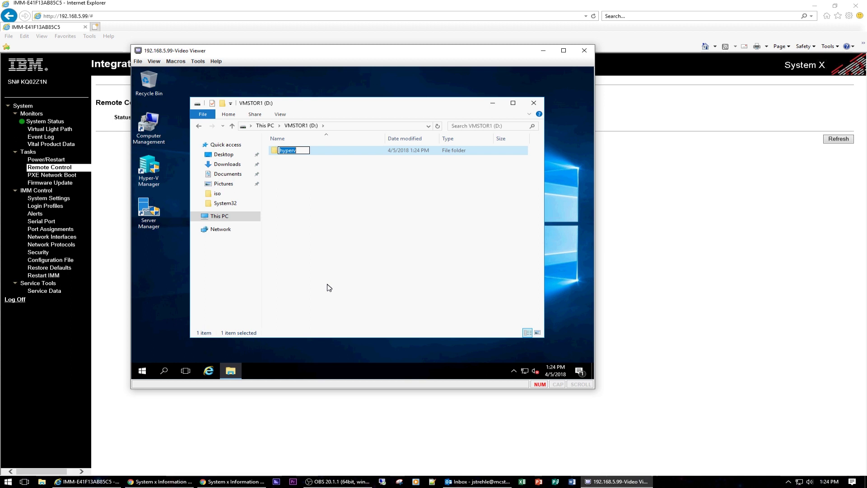
pyautogui.write('Hyper')
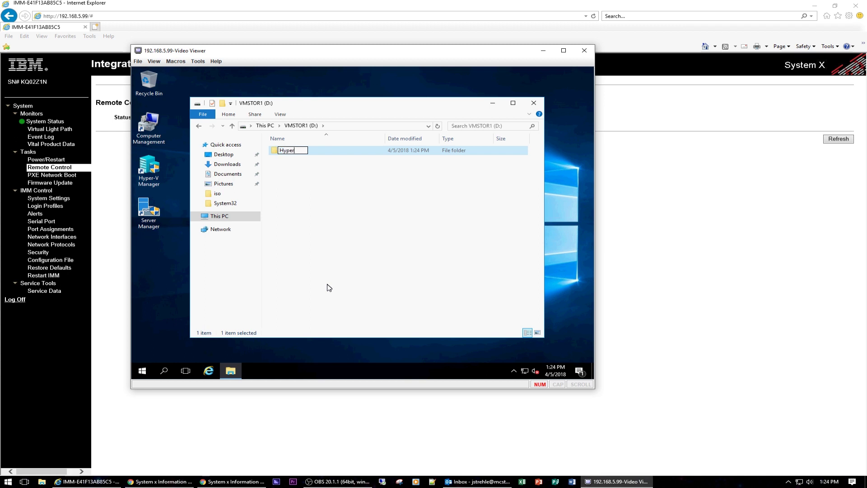
pyautogui.write('VMachines')
pyautogui.press('Return')
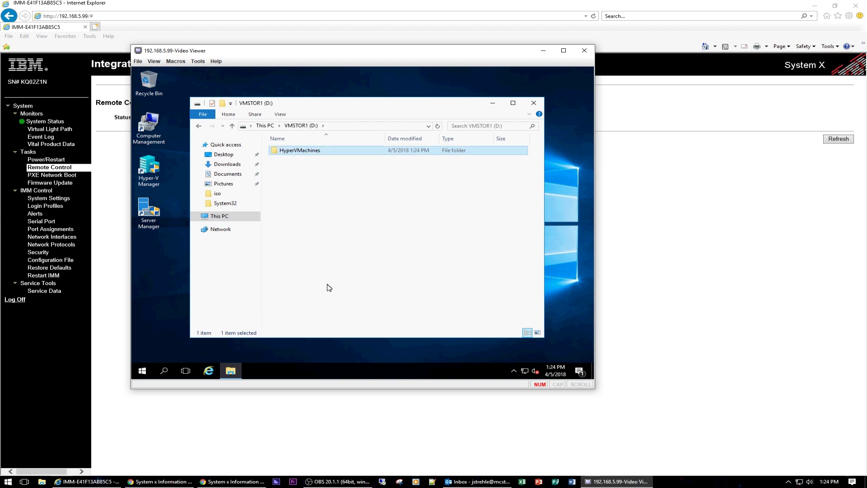
# Add a VHD subfolder inside HyperVMachines and close the Explorer window
pyautogui.doubleClick(307, 152)
pyautogui.rightClick(302, 197)
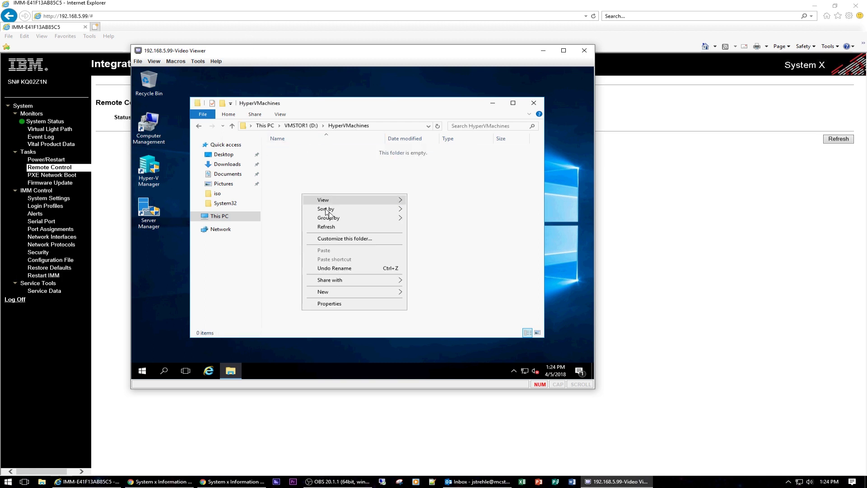
pyautogui.moveTo(377, 295)
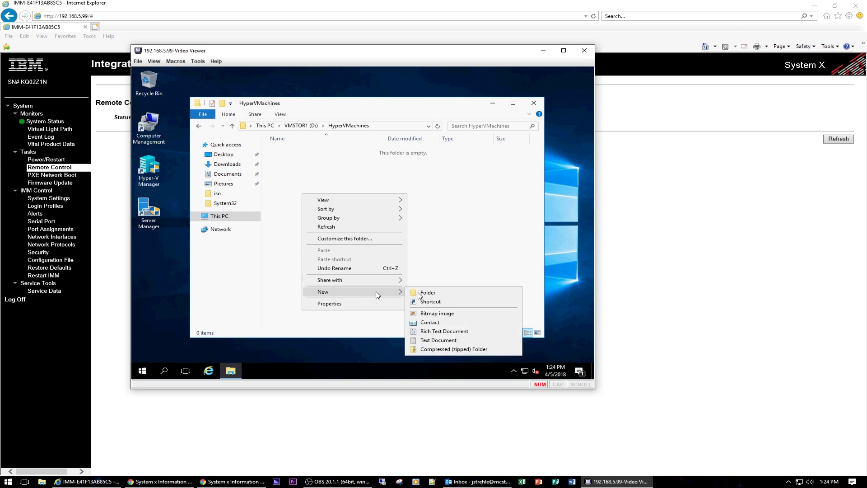
pyautogui.click(425, 293)
pyautogui.write('VHD')
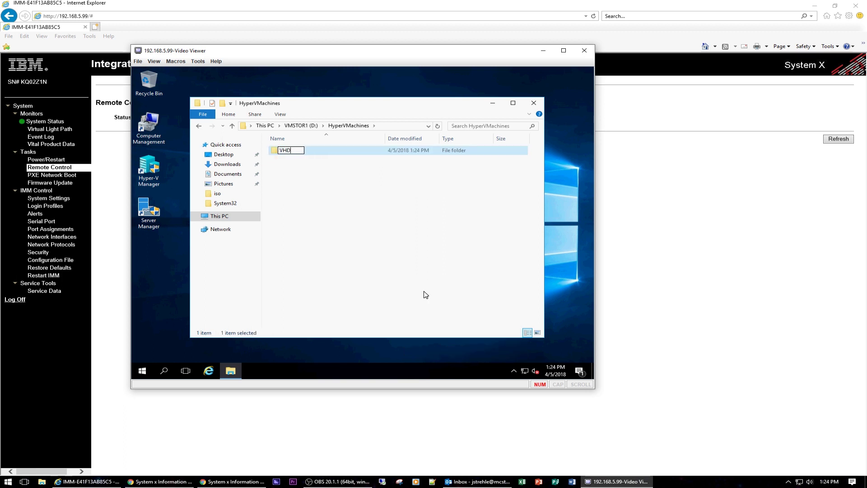
pyautogui.press('Return')
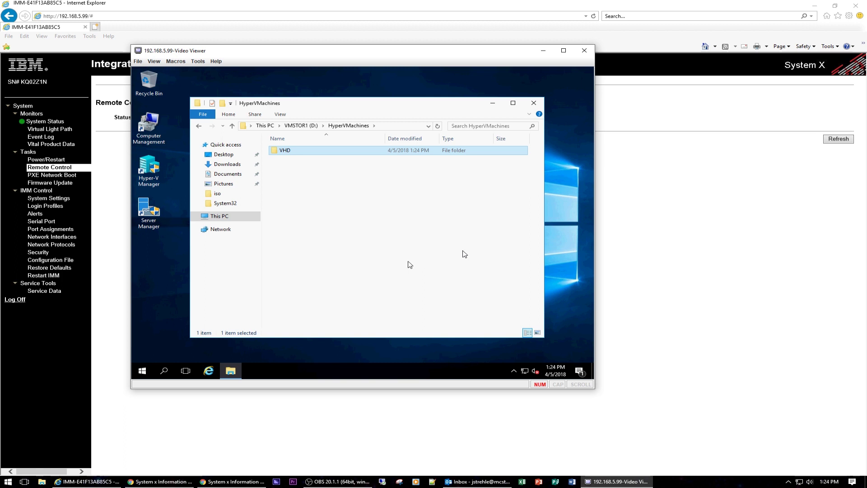
pyautogui.click(533, 103)
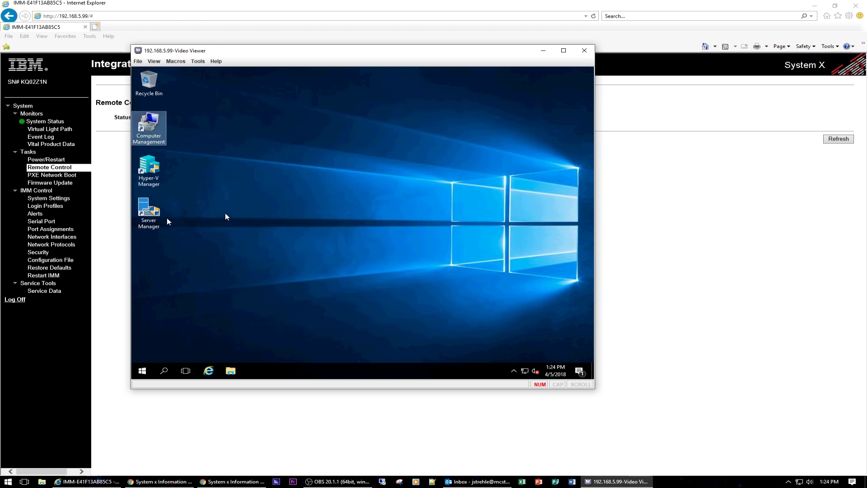
# Launch Hyper-V Manager and set MCS-LAB's default virtual hard disk folder to D:\HyperVMachines\VHD\
pyautogui.click(154, 169)
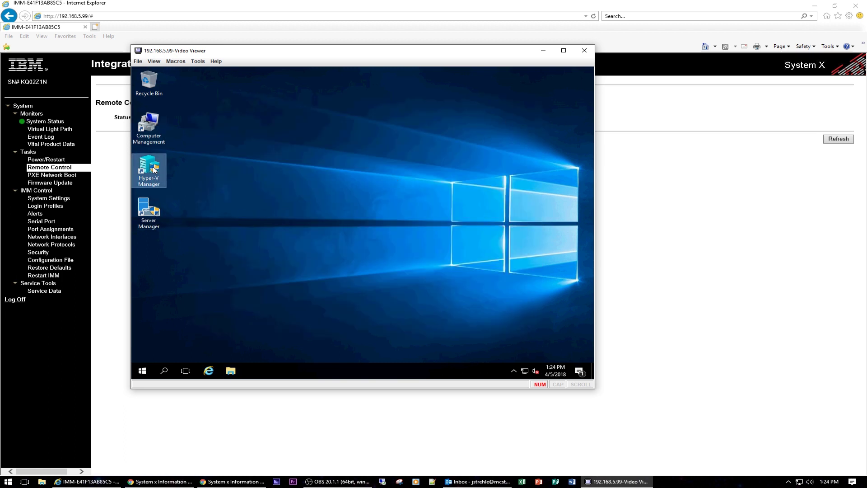
pyautogui.doubleClick(154, 169)
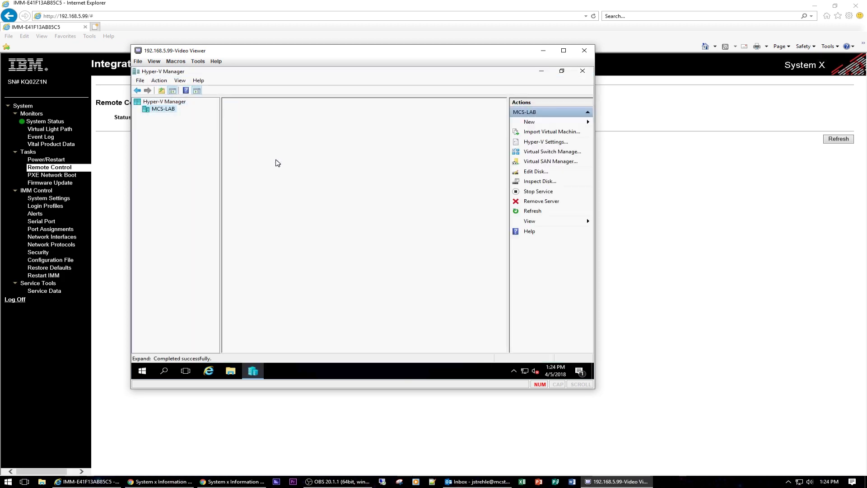
pyautogui.rightClick(163, 113)
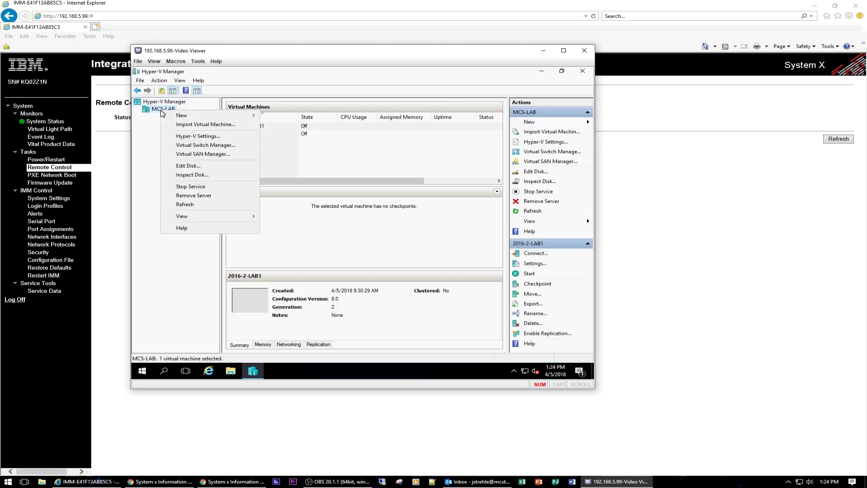
pyautogui.click(183, 137)
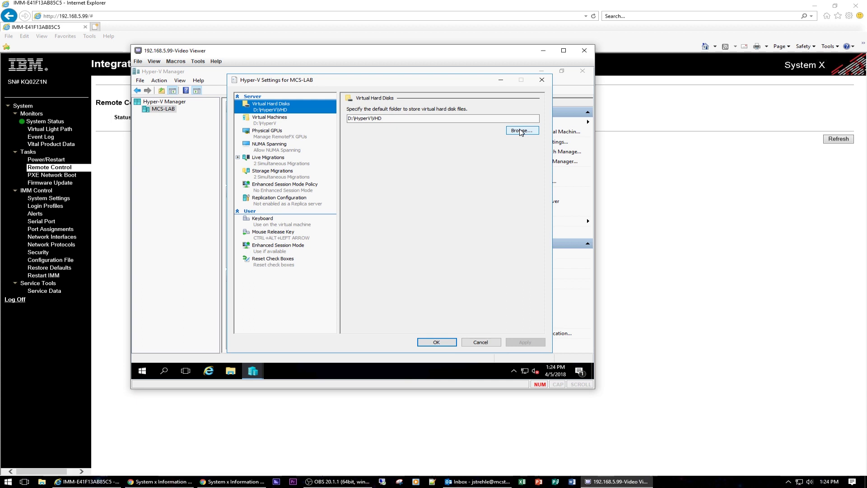
pyautogui.click(521, 131)
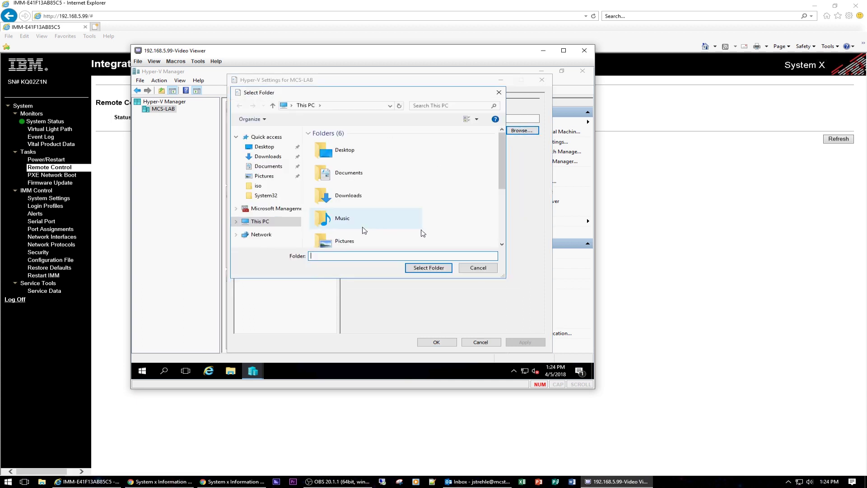
pyautogui.scroll(-5, 504, 231)
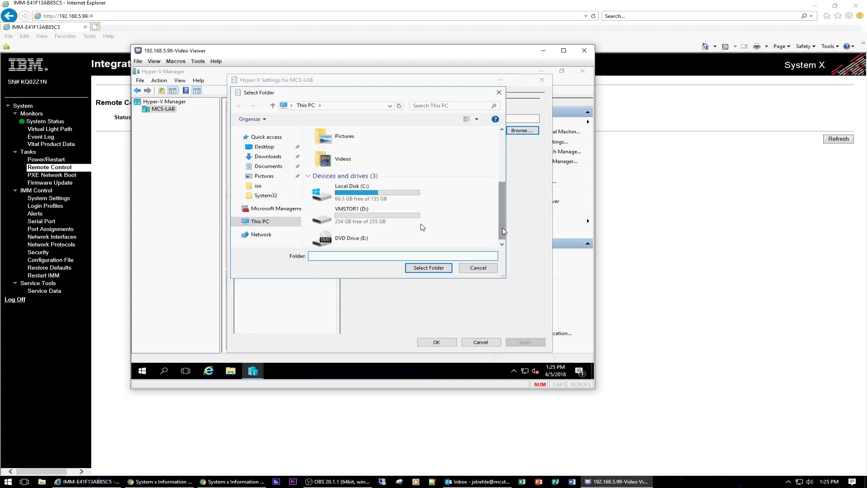
pyautogui.doubleClick(364, 220)
pyautogui.doubleClick(347, 144)
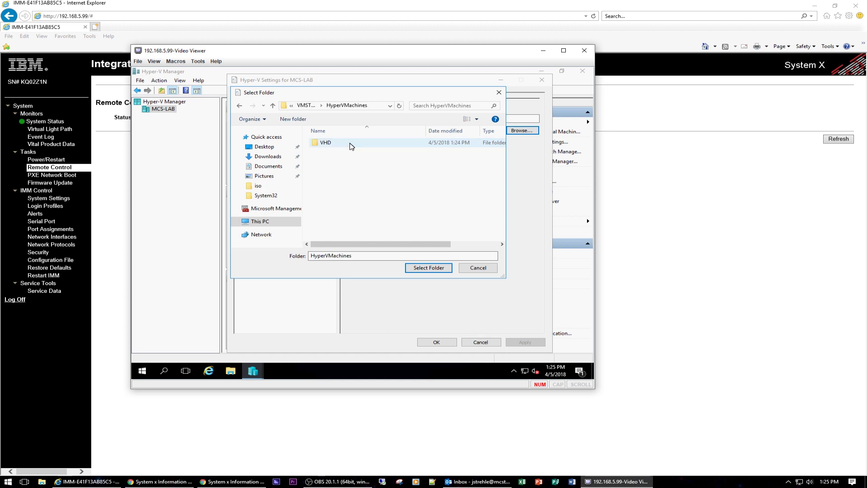
pyautogui.doubleClick(347, 144)
pyautogui.click(429, 268)
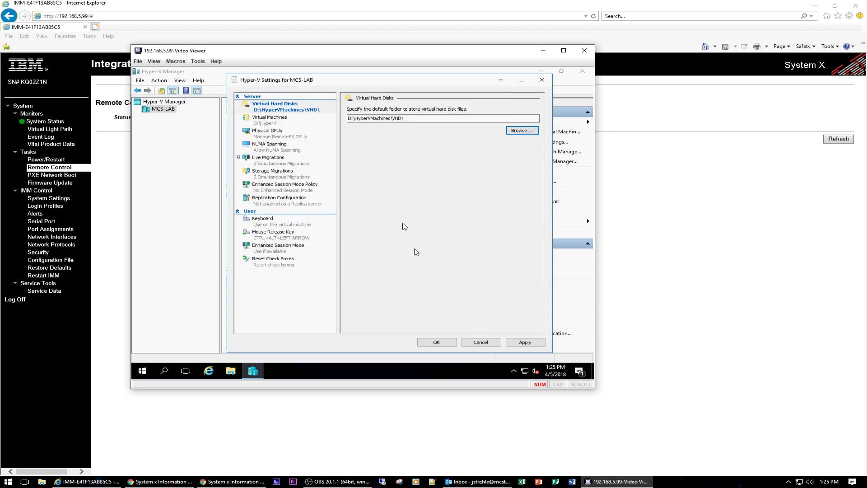
# Set the default virtual machines folder to D:\HyperVMachines\, save, and select 2016-LAB1
pyautogui.click(267, 120)
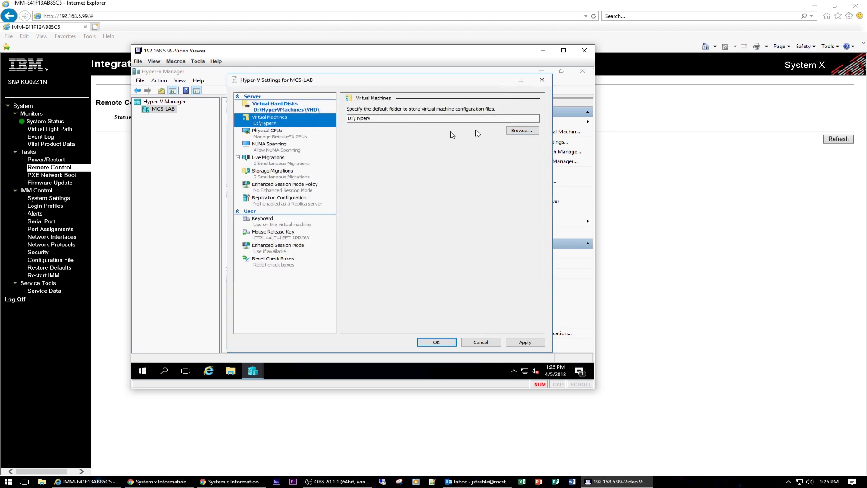
pyautogui.click(516, 131)
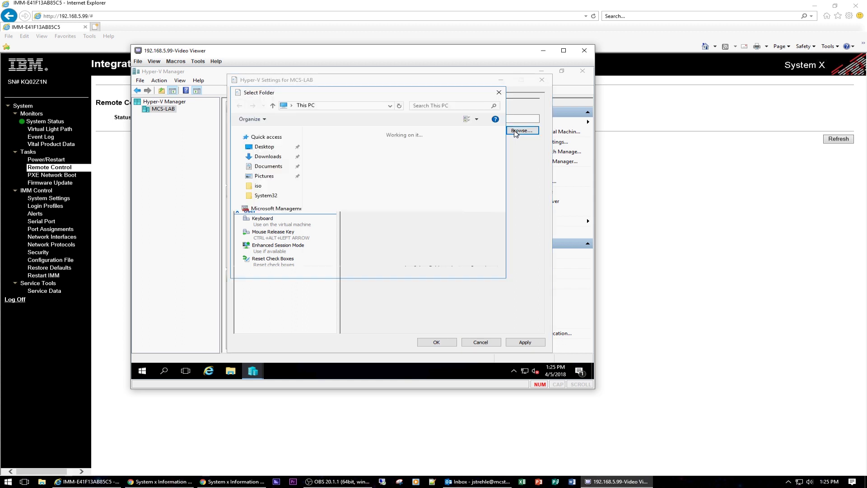
pyautogui.click(501, 232)
pyautogui.click(501, 233)
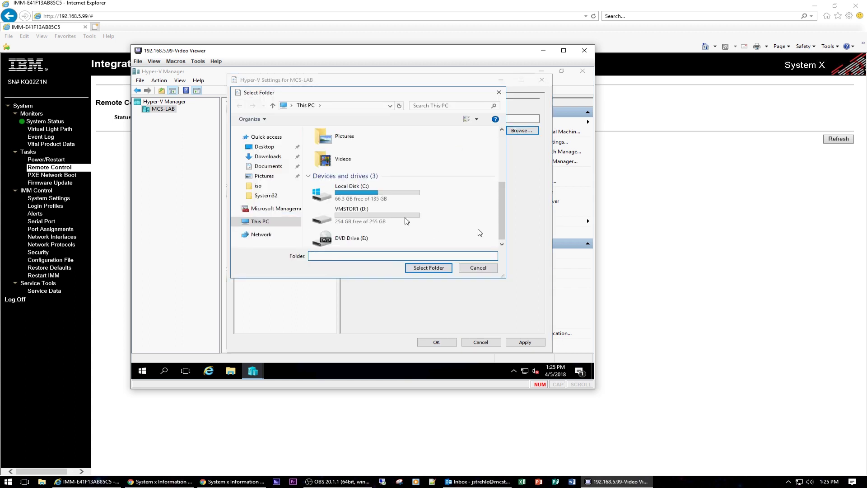
pyautogui.doubleClick(387, 218)
pyautogui.doubleClick(341, 142)
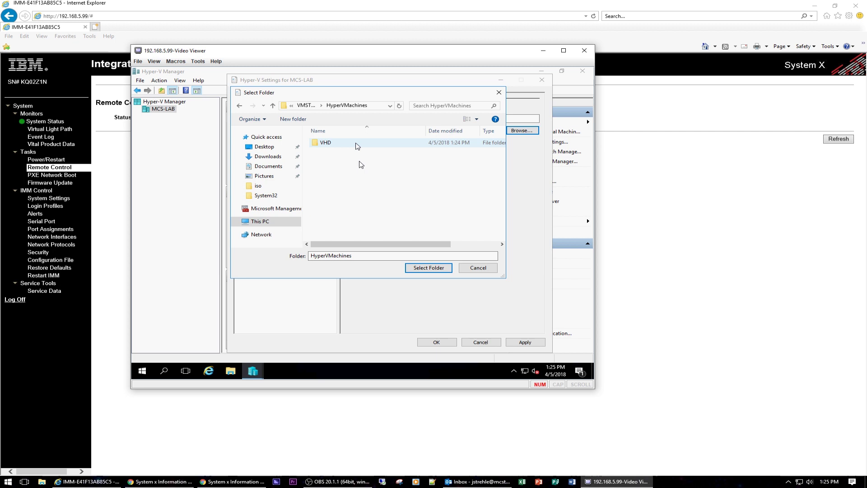
pyautogui.click(420, 268)
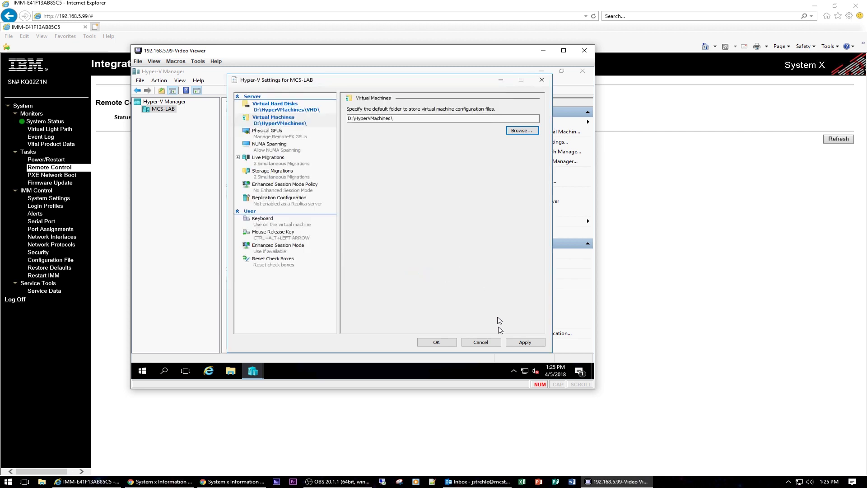
pyautogui.click(518, 344)
pyautogui.click(436, 342)
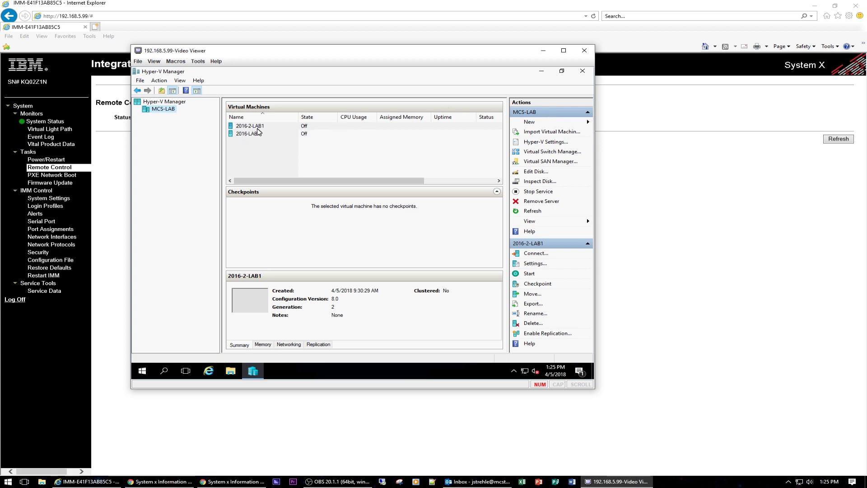
pyautogui.click(252, 134)
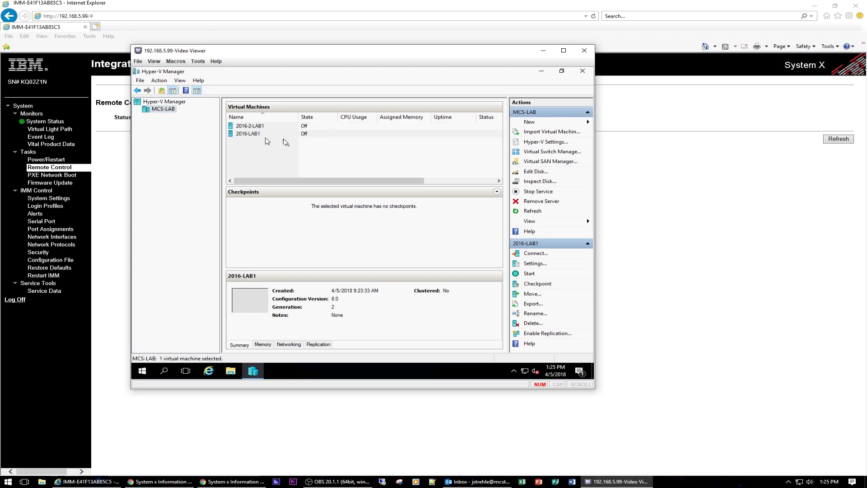
pyautogui.rightClick(247, 137)
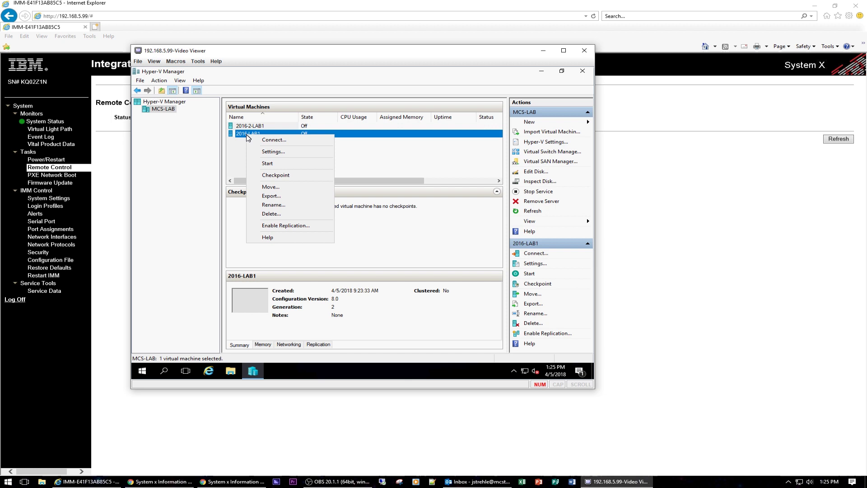
# Move all of 2016-LAB1's storage to a single location, D:\HyperVMachines\
pyautogui.click(278, 187)
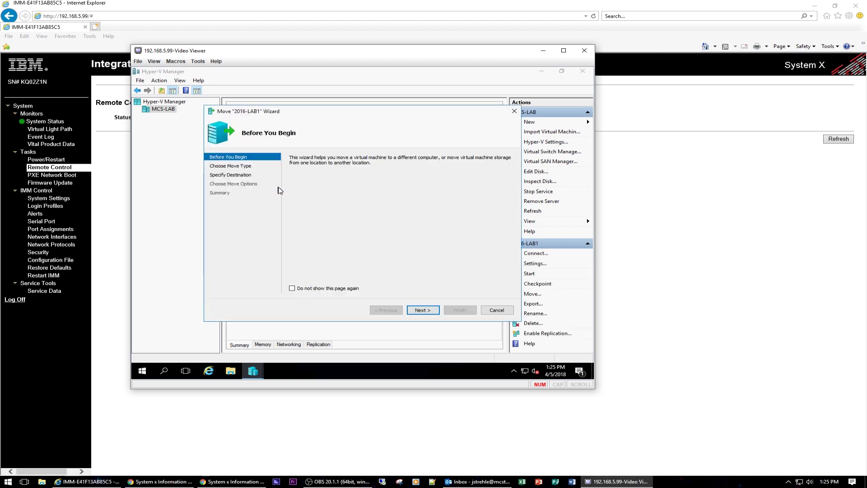
pyautogui.click(420, 310)
pyautogui.click(317, 185)
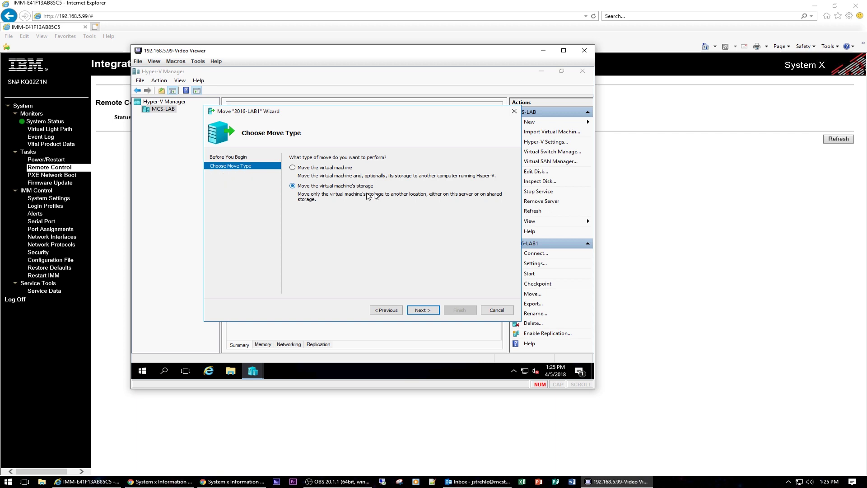
pyautogui.click(422, 310)
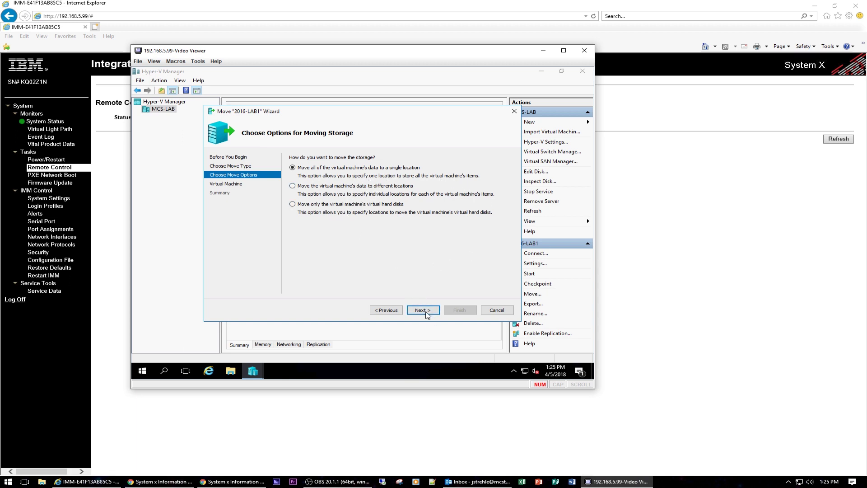
pyautogui.click(423, 311)
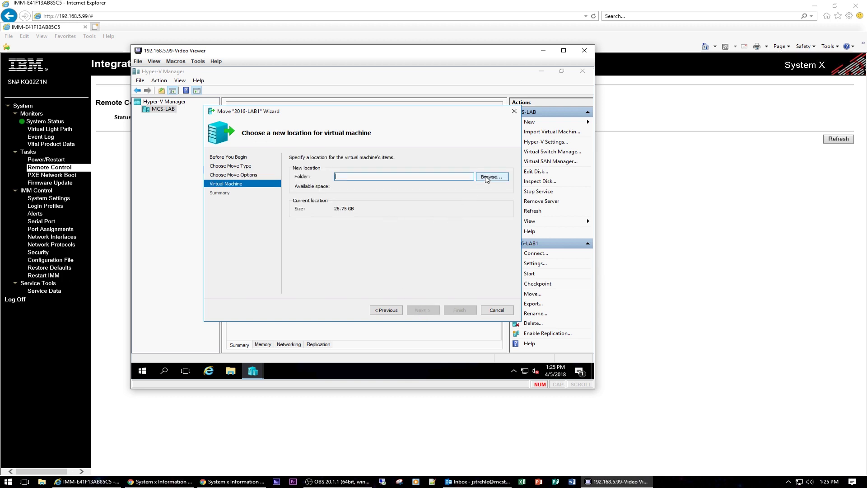
pyautogui.click(487, 179)
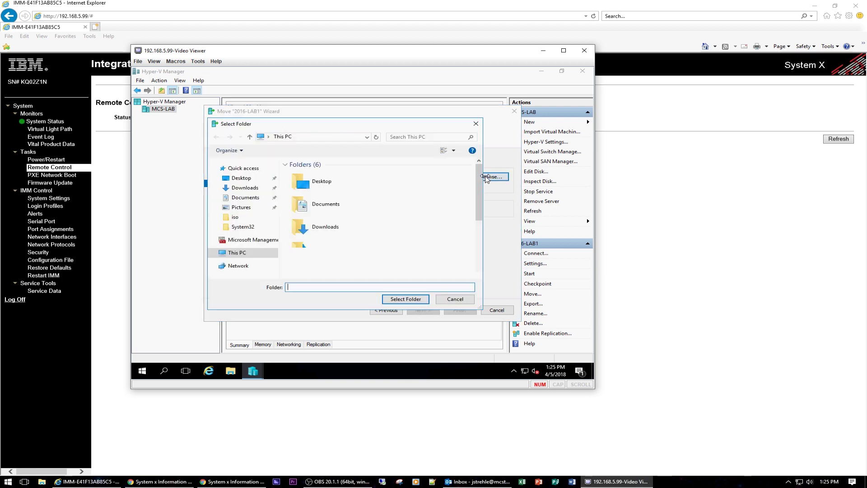
pyautogui.click(479, 265)
pyautogui.doubleClick(365, 252)
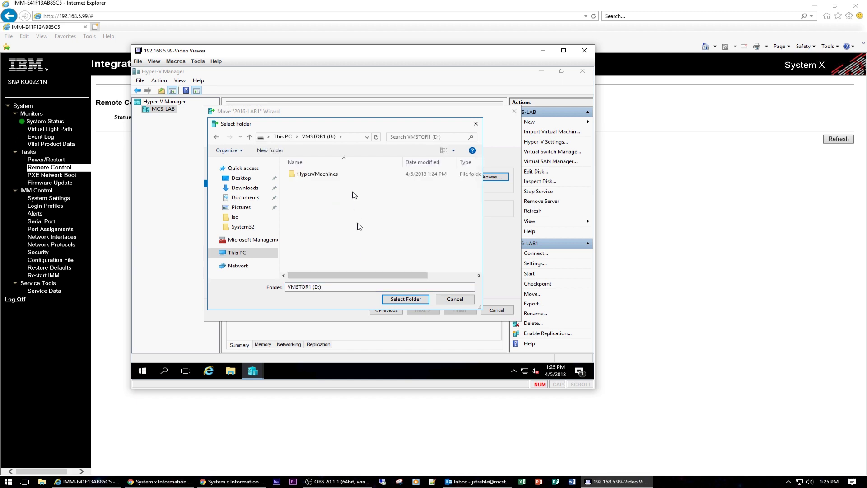
pyautogui.doubleClick(326, 175)
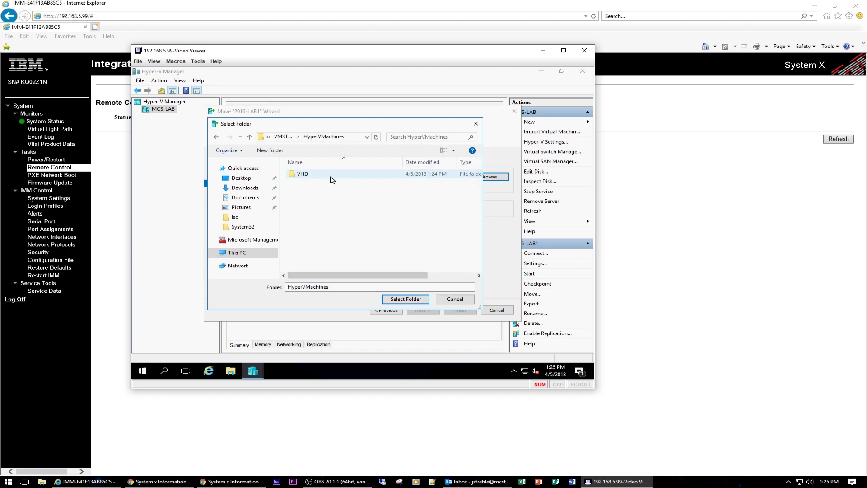
pyautogui.click(405, 299)
pyautogui.click(422, 309)
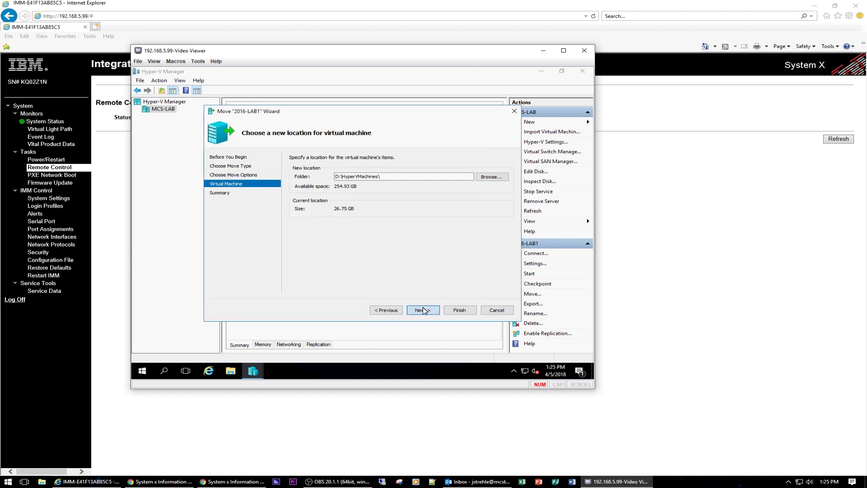
pyautogui.click(461, 310)
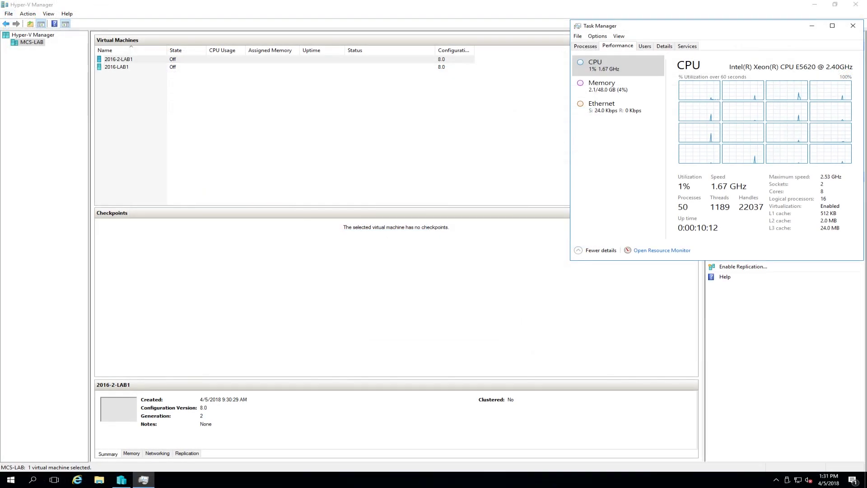
pyautogui.click(113, 71)
pyautogui.rightClick(113, 68)
pyautogui.click(139, 85)
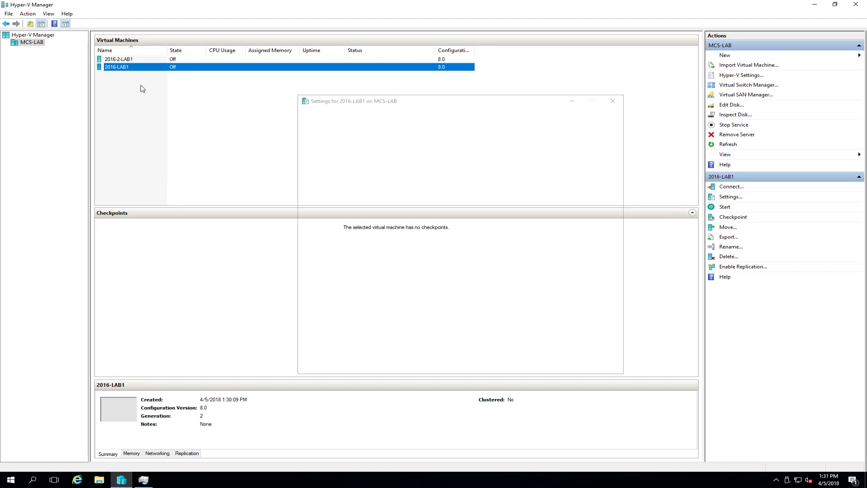
pyautogui.click(357, 208)
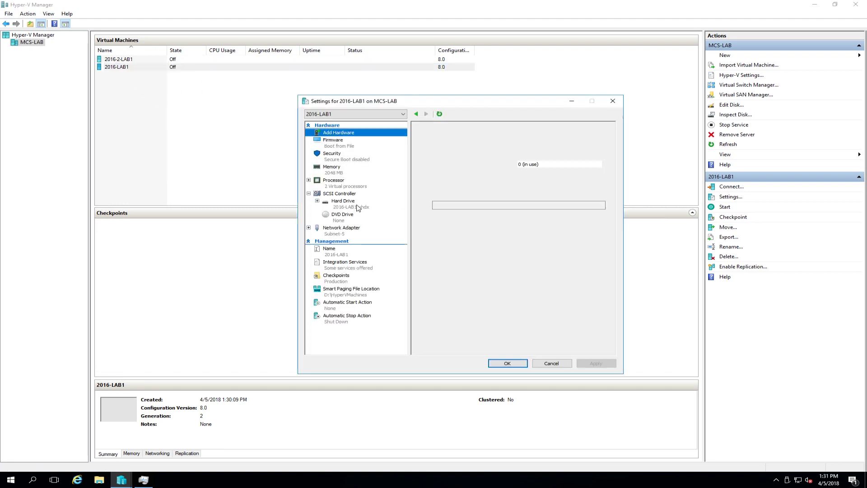
pyautogui.click(564, 364)
pyautogui.click(125, 60)
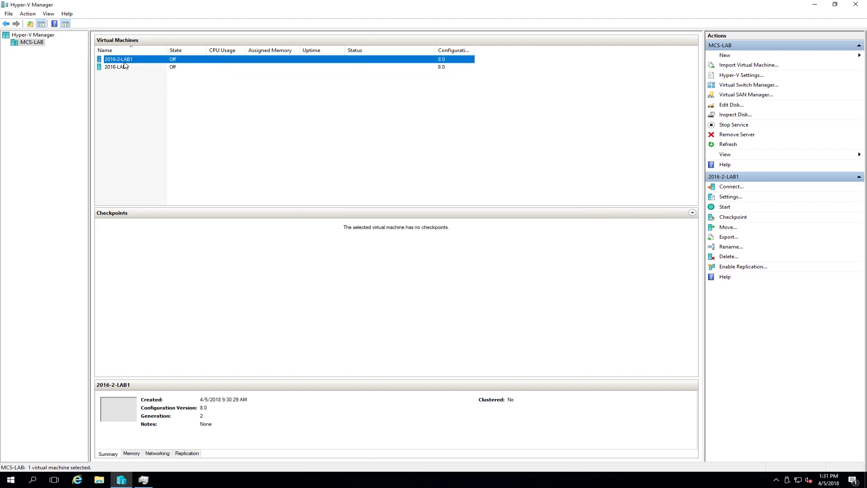
pyautogui.rightClick(124, 61)
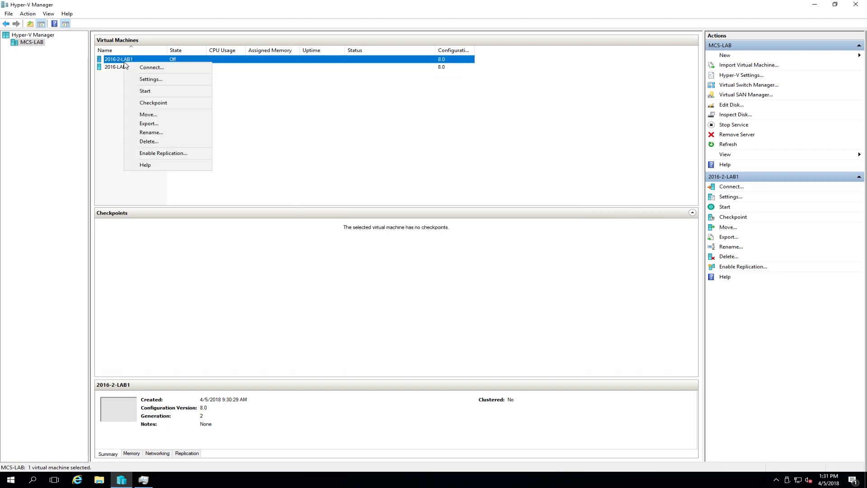
# Begin a single-location storage move of 2016-2-LAB1, initially choosing the VMSTOR1 (D:) drive
pyautogui.click(156, 114)
pyautogui.click(494, 331)
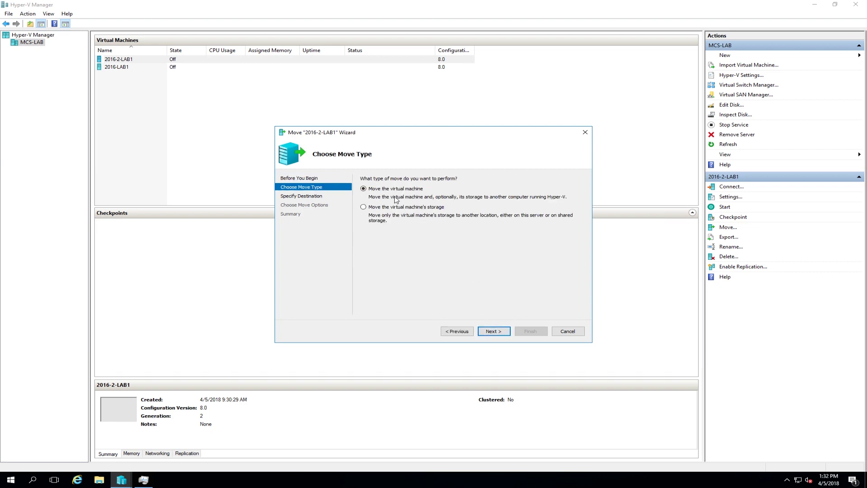
pyautogui.click(399, 207)
pyautogui.click(494, 330)
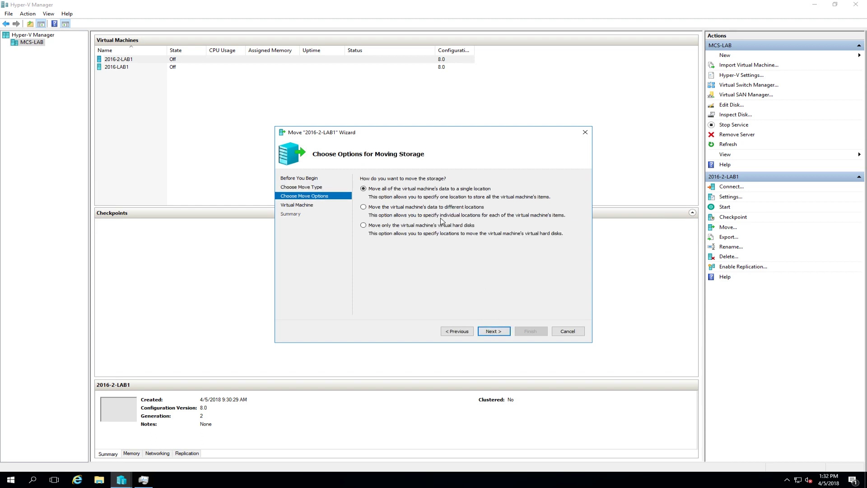
pyautogui.click(494, 331)
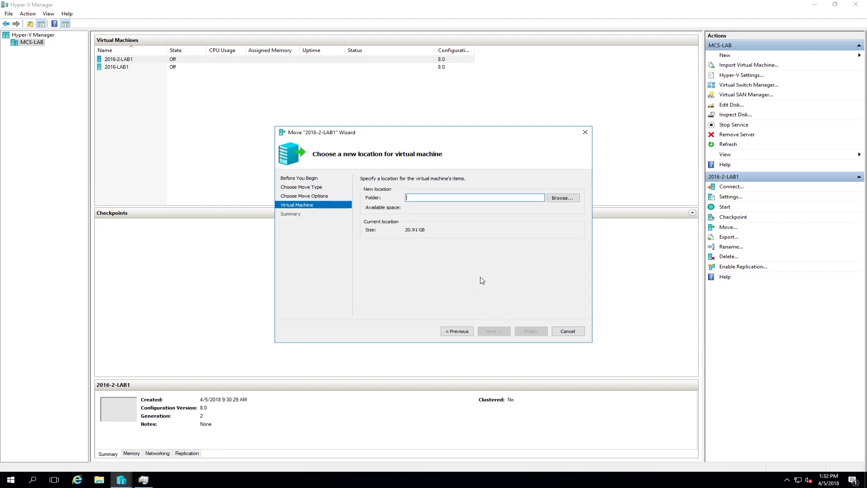
pyautogui.click(560, 199)
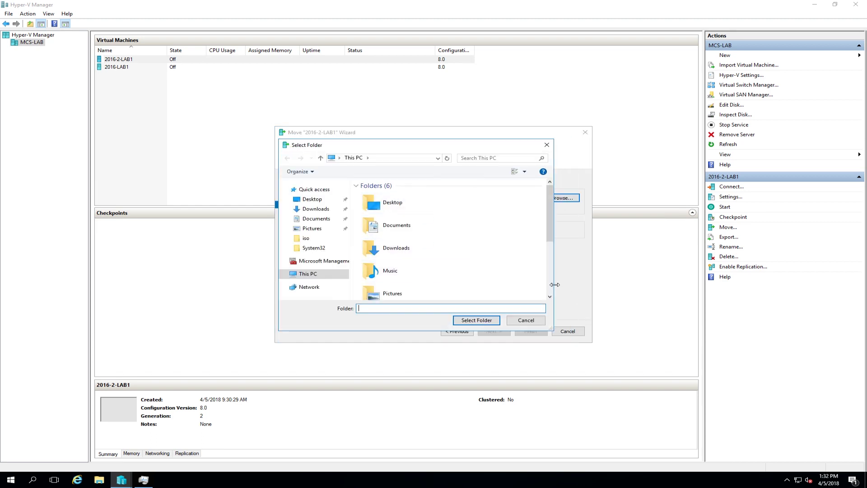
pyautogui.scroll(-5, 546, 271)
pyautogui.doubleClick(418, 270)
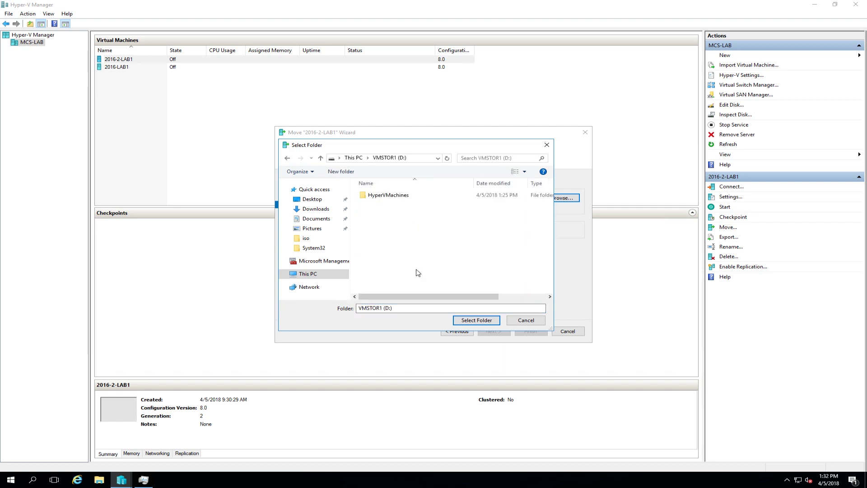
pyautogui.click(471, 322)
pyautogui.click(497, 330)
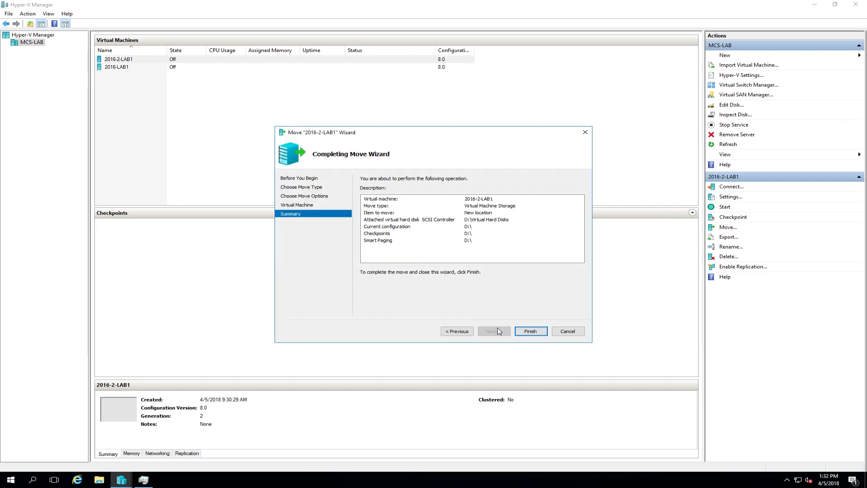
# Correct the destination to D:\HyperVMachines\, start the move, and open Task Manager
pyautogui.click(462, 333)
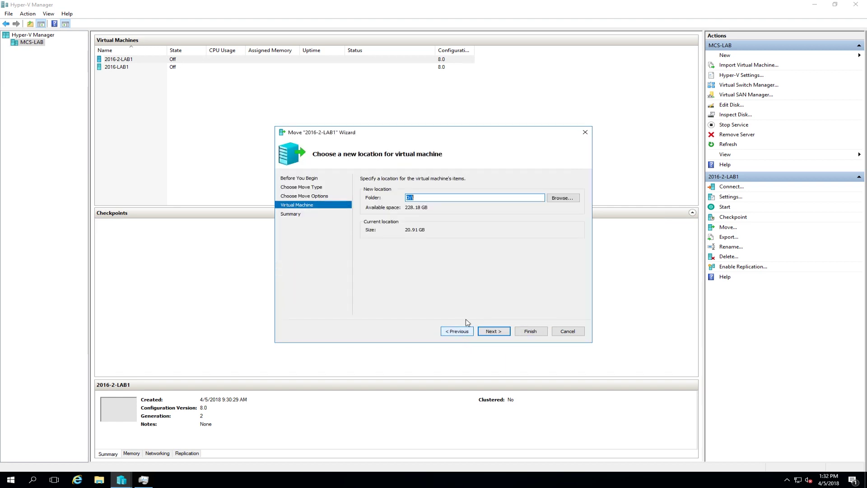
pyautogui.click(560, 198)
pyautogui.doubleClick(389, 195)
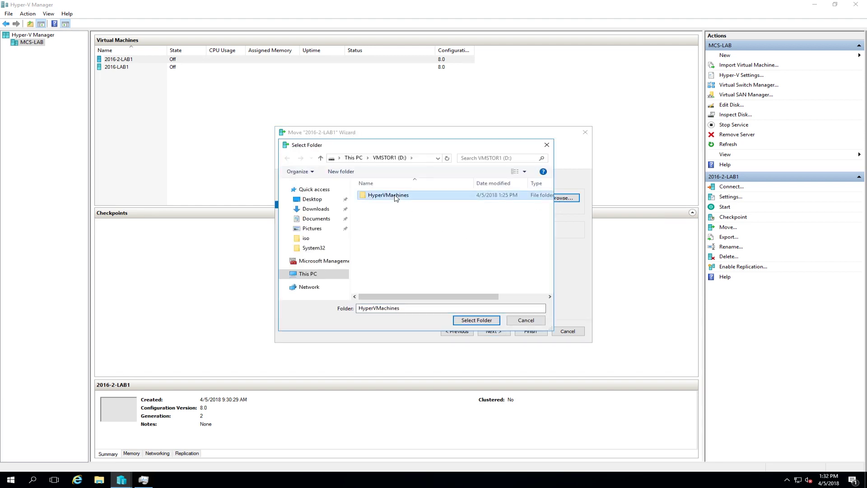
pyautogui.click(479, 321)
pyautogui.click(497, 334)
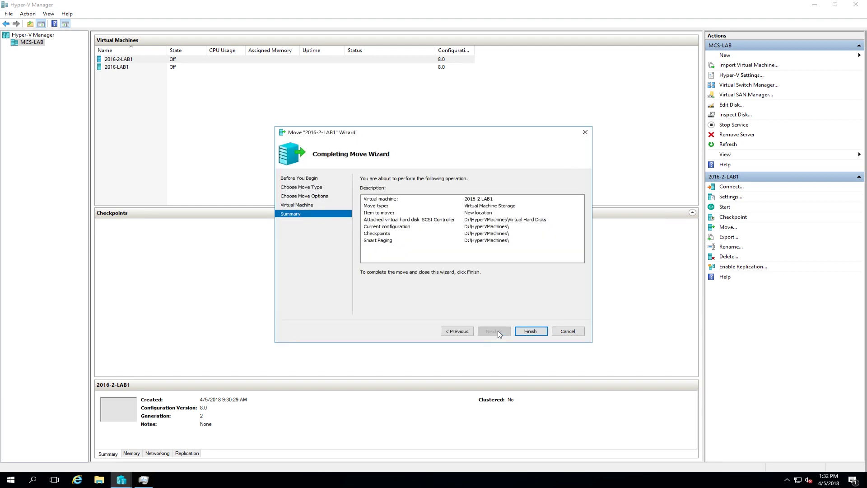
pyautogui.click(531, 332)
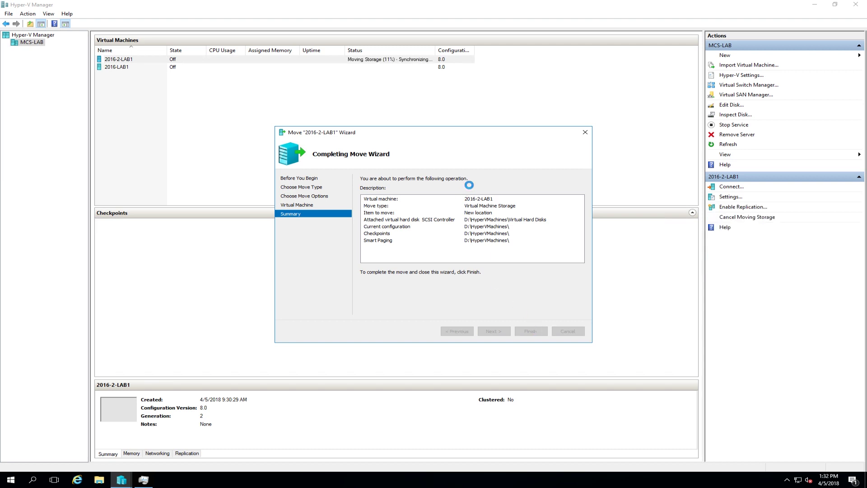
pyautogui.click(148, 484)
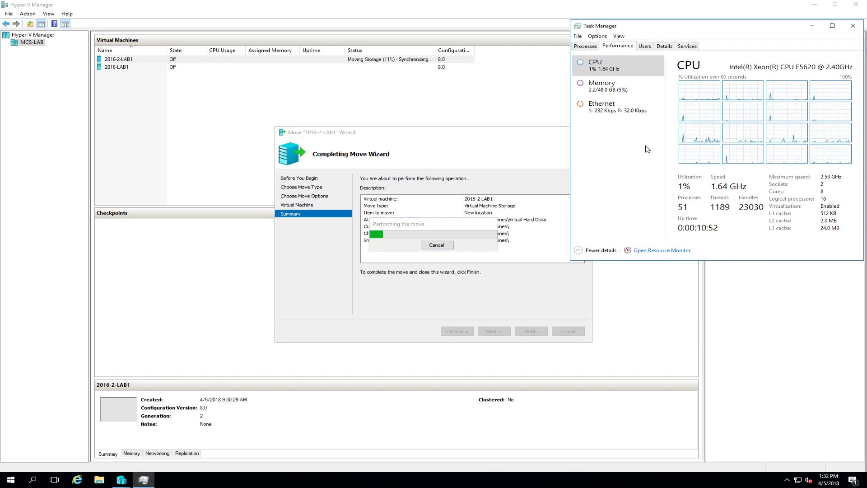